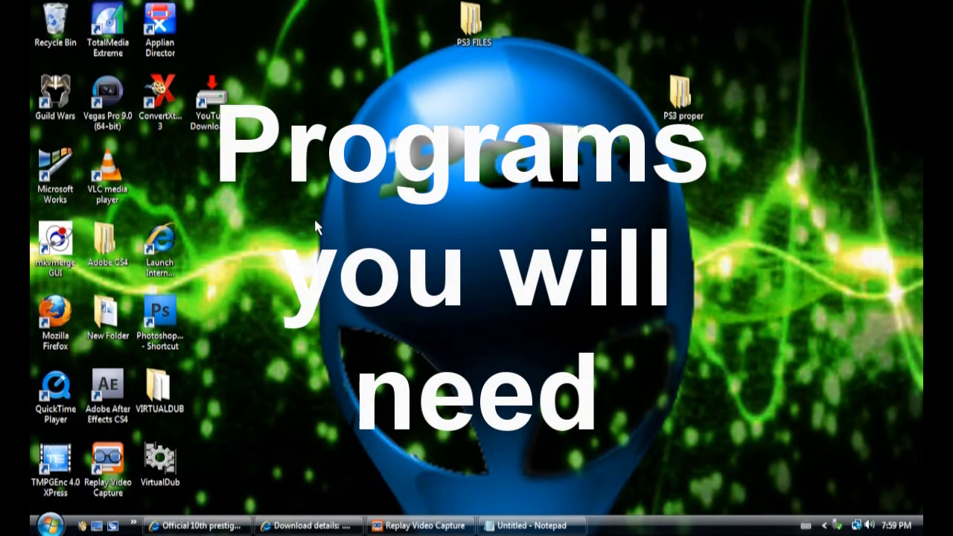
Step: Review the .NET Framework Version 1.1 download page and the noted PS3_ProxyServer.rar download link, putting each window away after reading
mouse_move(321, 533)
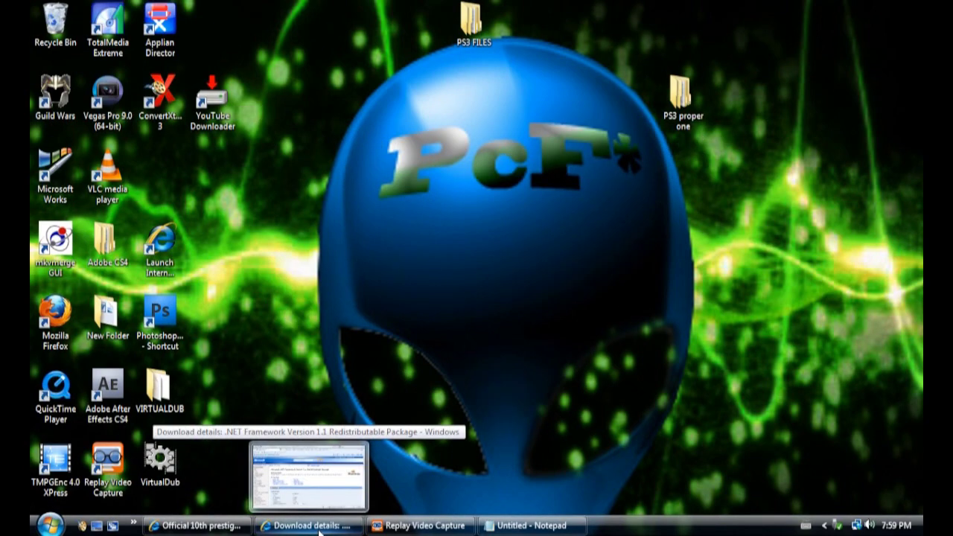
click(320, 526)
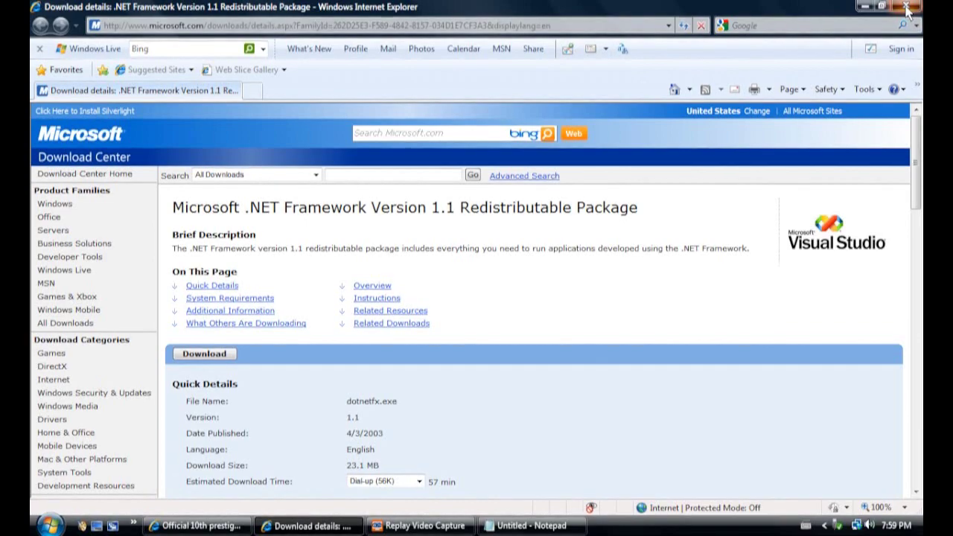
click(907, 9)
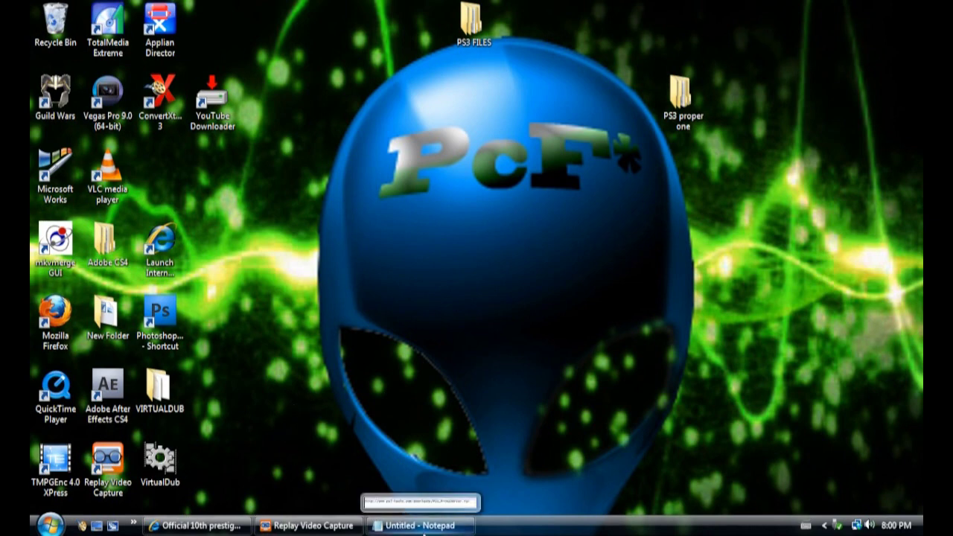
click(415, 526)
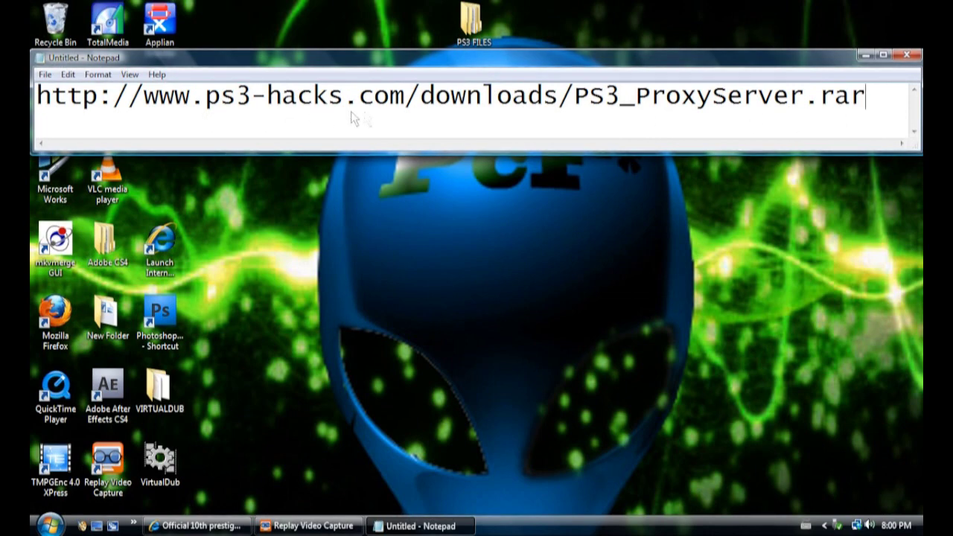
click(865, 55)
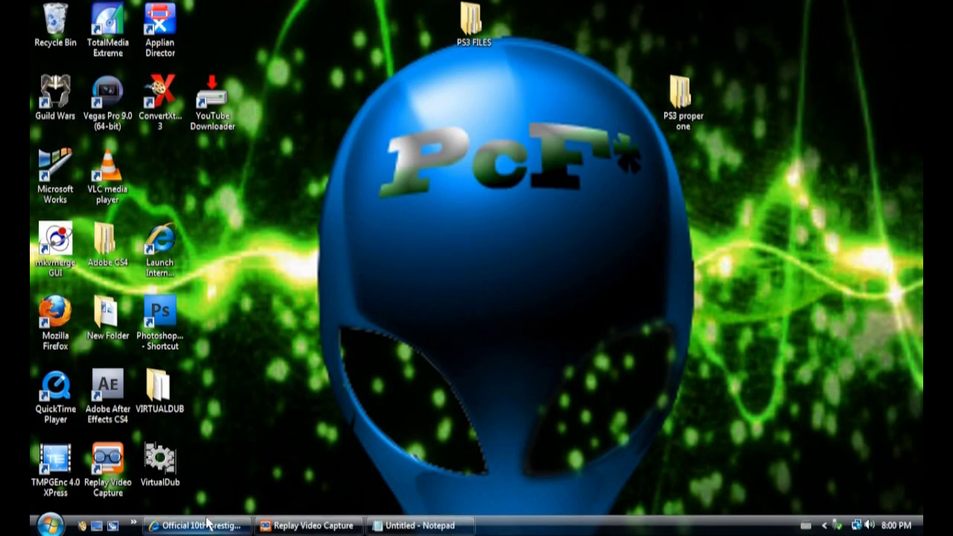
Step: Examine the prestige file download links in the NextGenUpdate "Official 10th prestige hack" tutorial thread
mouse_move(224, 529)
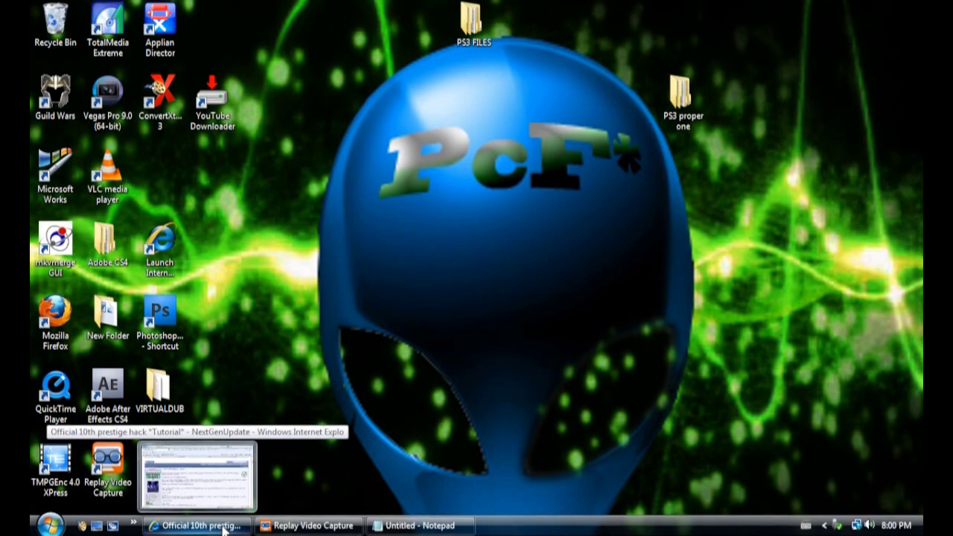
click(223, 527)
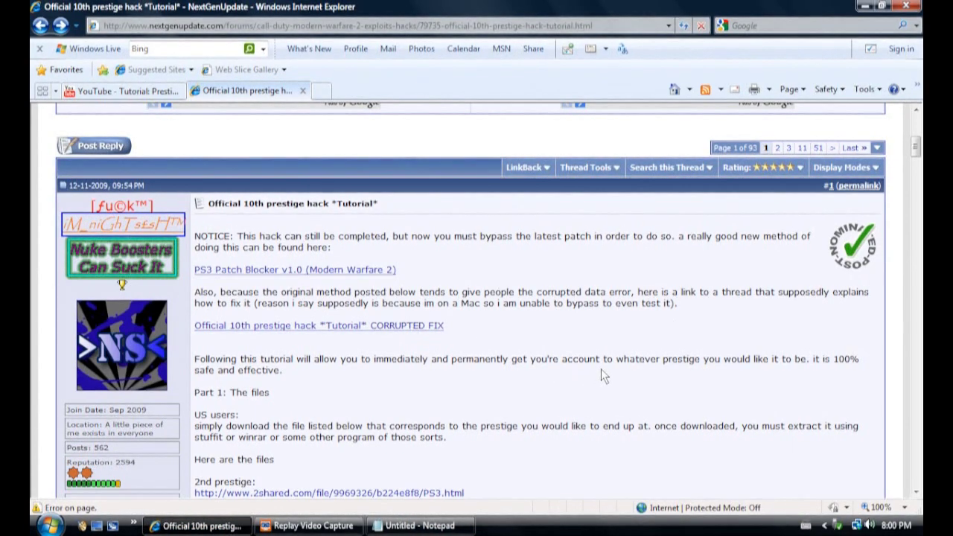
scroll(596, 335, down, 3)
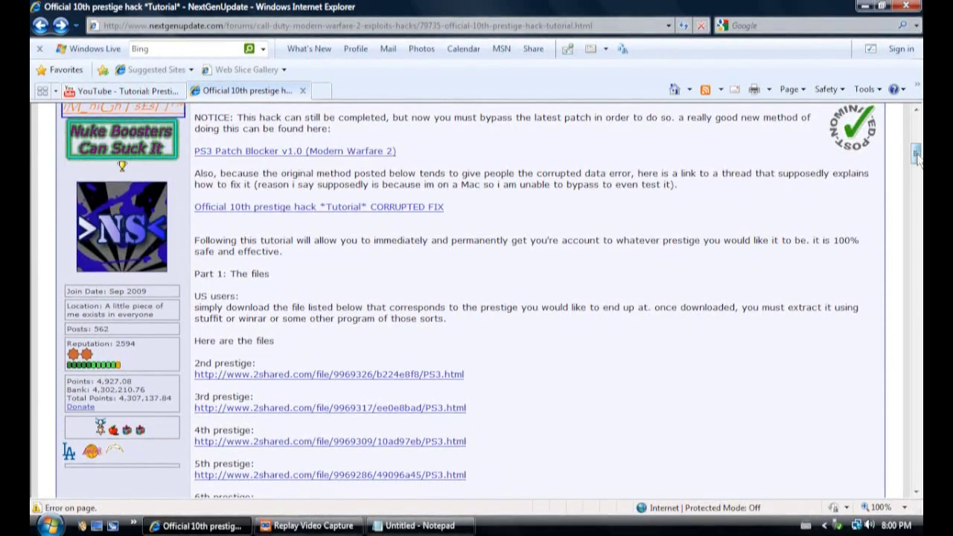
drag(916, 154, 917, 163)
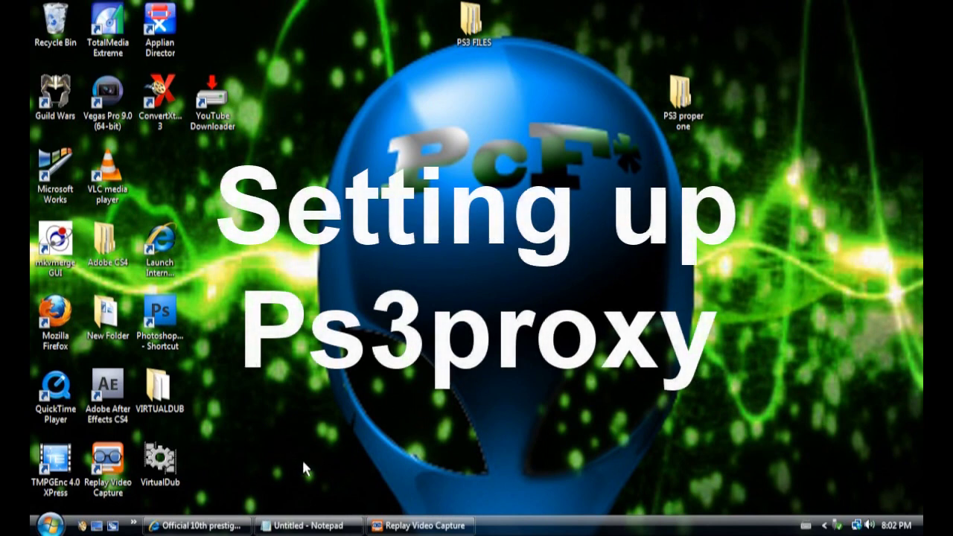
Step: Browse to the PS3.ProxyServerVista-R3T3LL folder inside CF3B5 in Program Files (x86) on the C: drive
click(49, 526)
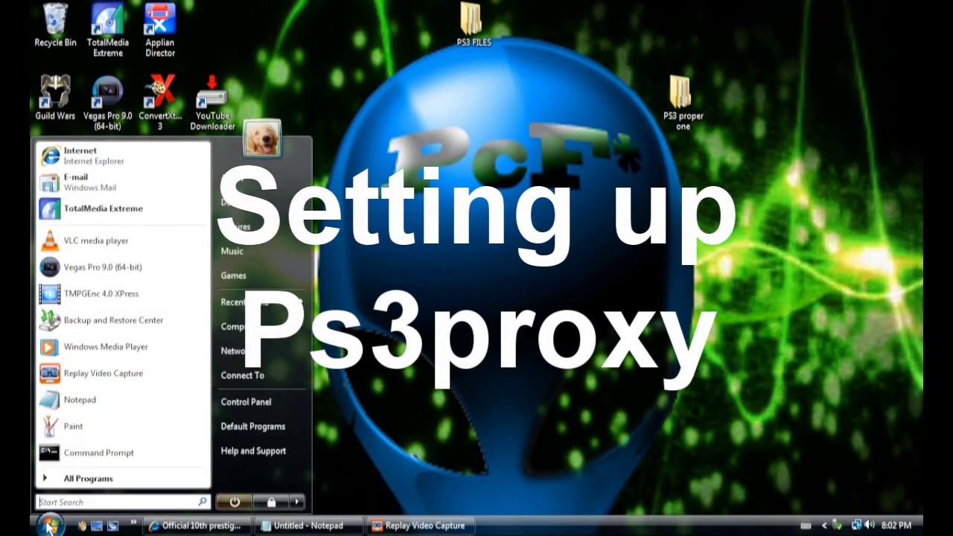
click(248, 327)
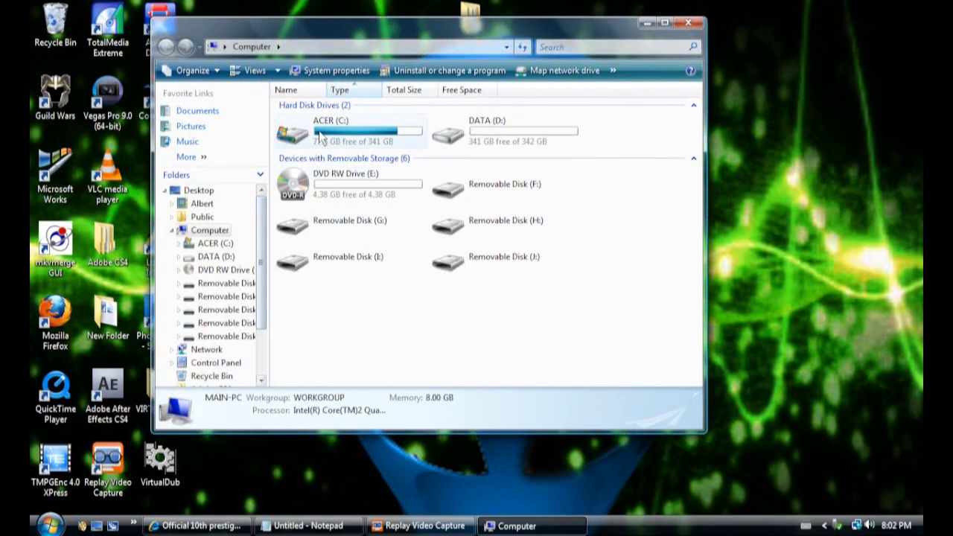
double_click(320, 135)
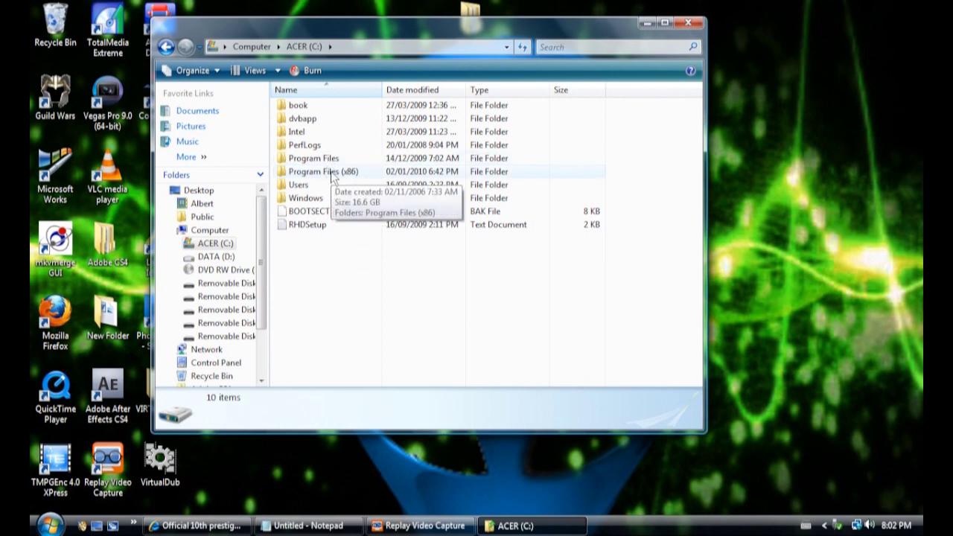
double_click(331, 172)
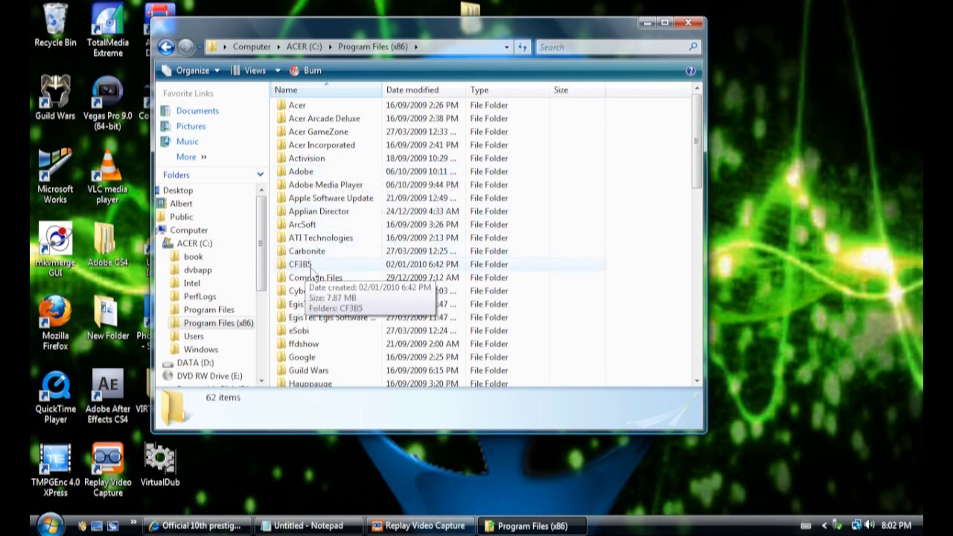
double_click(311, 268)
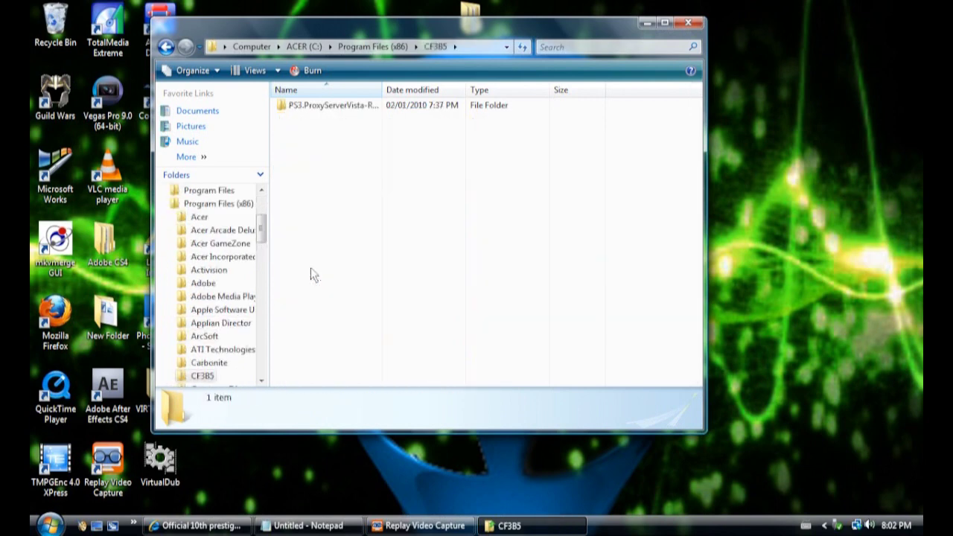
double_click(323, 110)
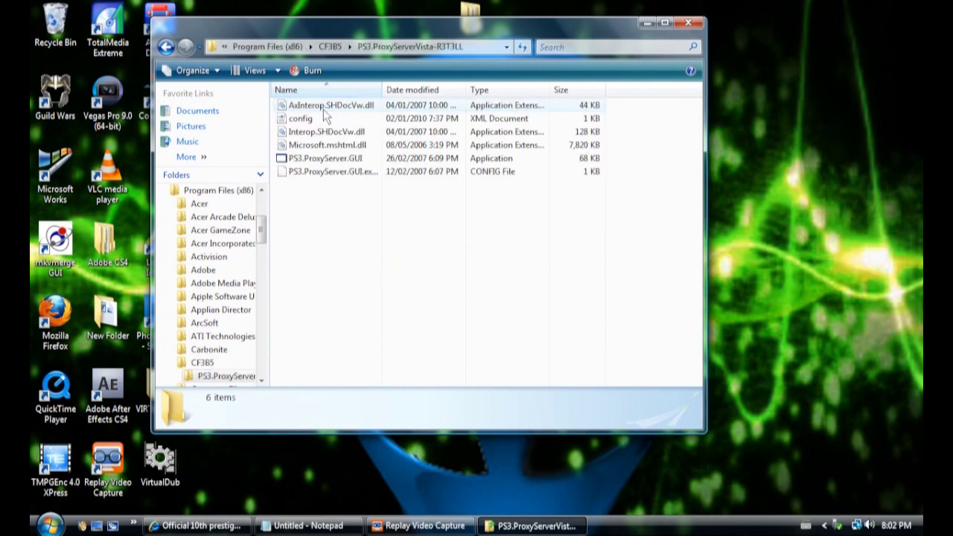
Step: Create a shortcut to PS3.ProxyServer.GUI in the middle of the desktop and launch the program from it
right_click(332, 167)
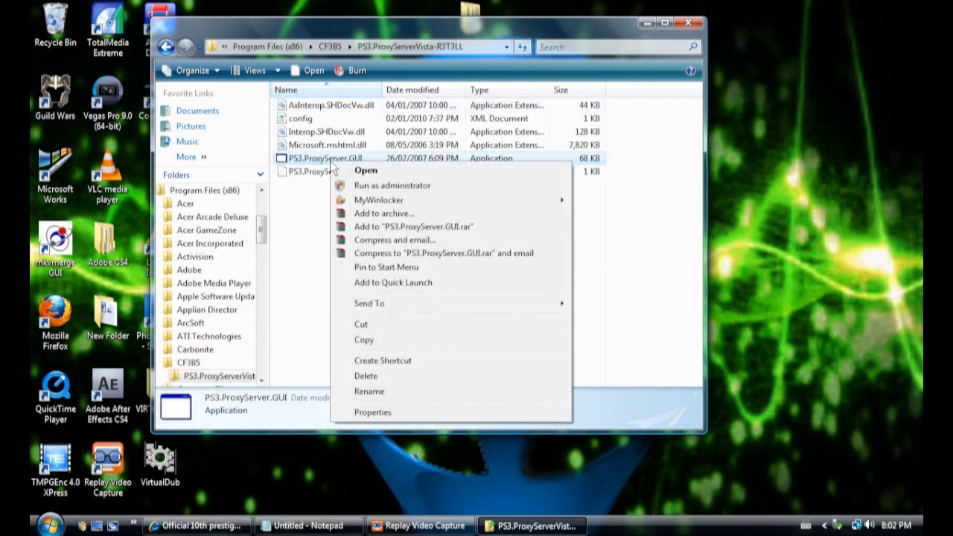
mouse_move(570, 312)
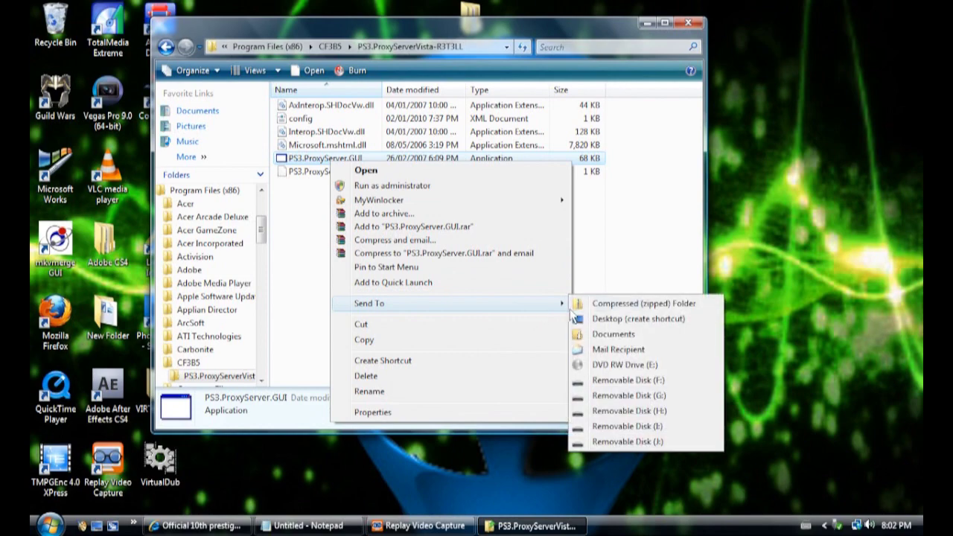
click(610, 320)
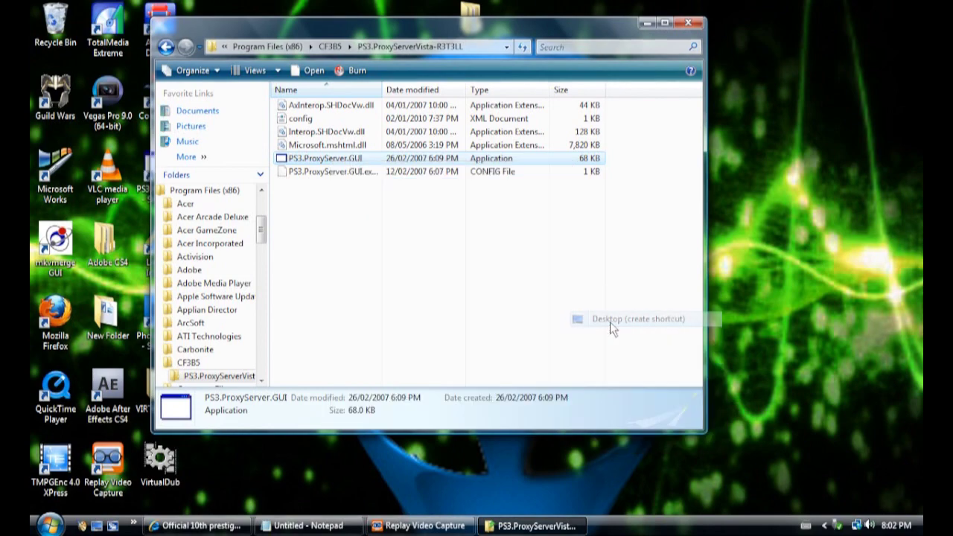
click(688, 23)
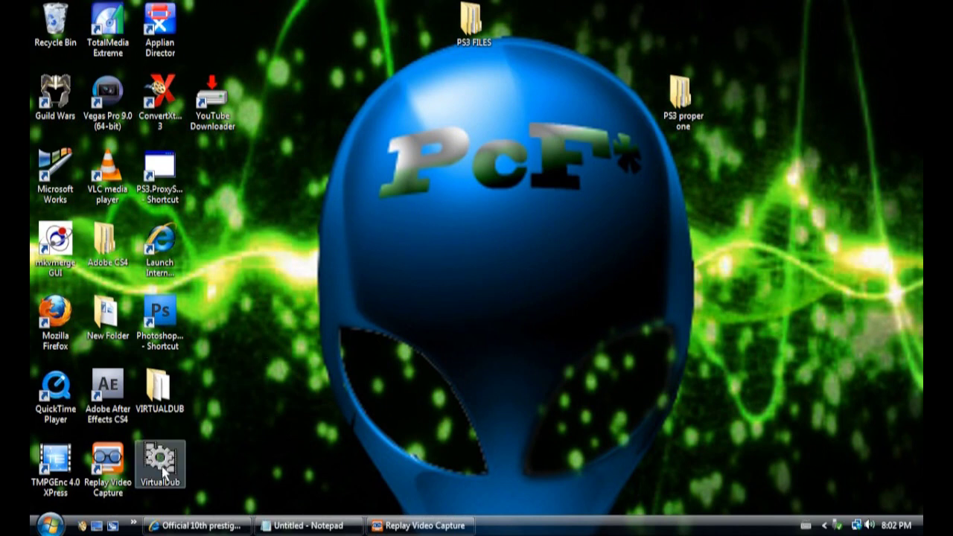
drag(168, 180, 536, 249)
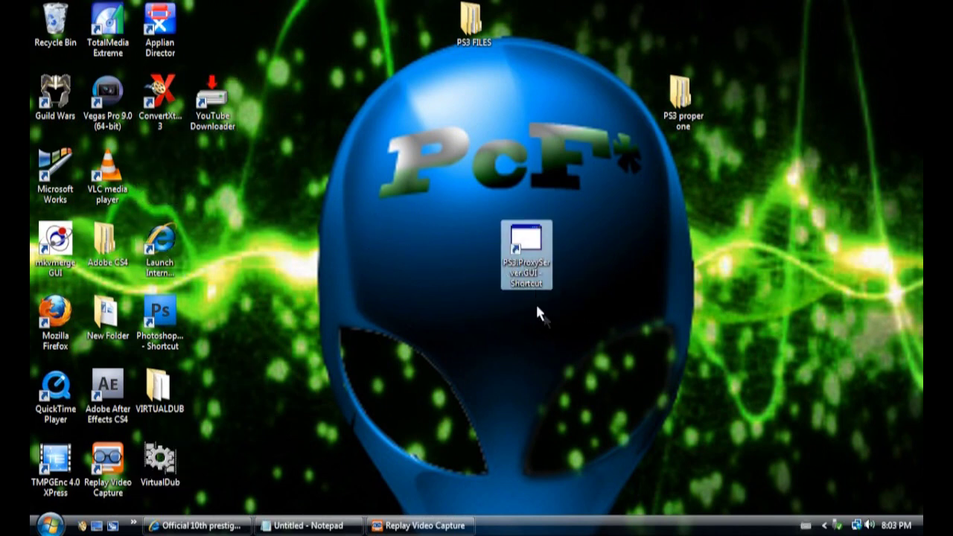
double_click(536, 253)
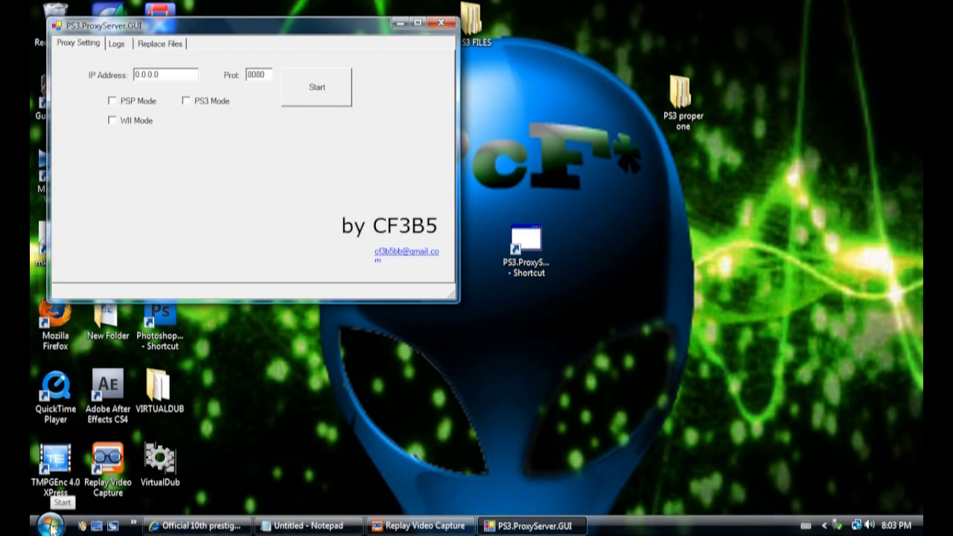
Step: Run ipconfig in a Command Prompt and place its window beside the proxy server window
click(50, 524)
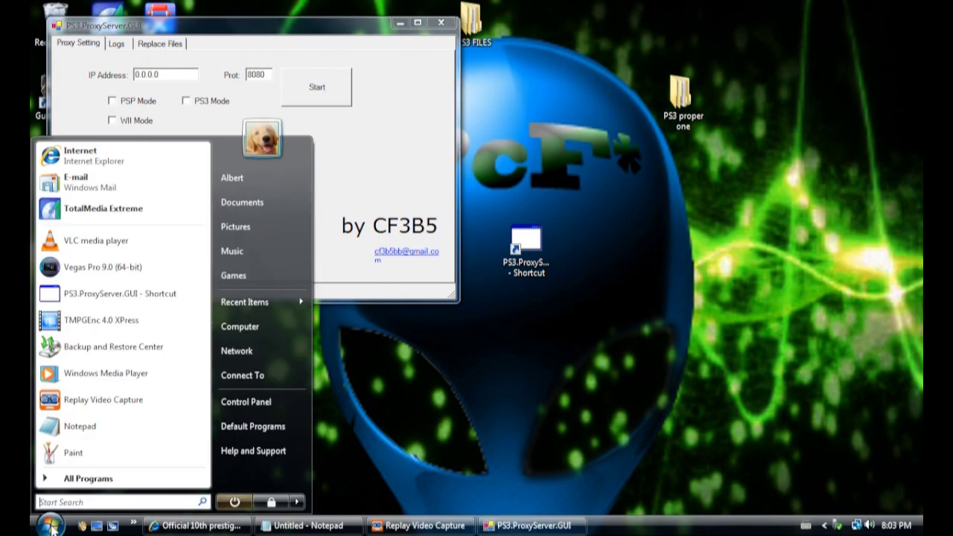
click(97, 504)
text(c)
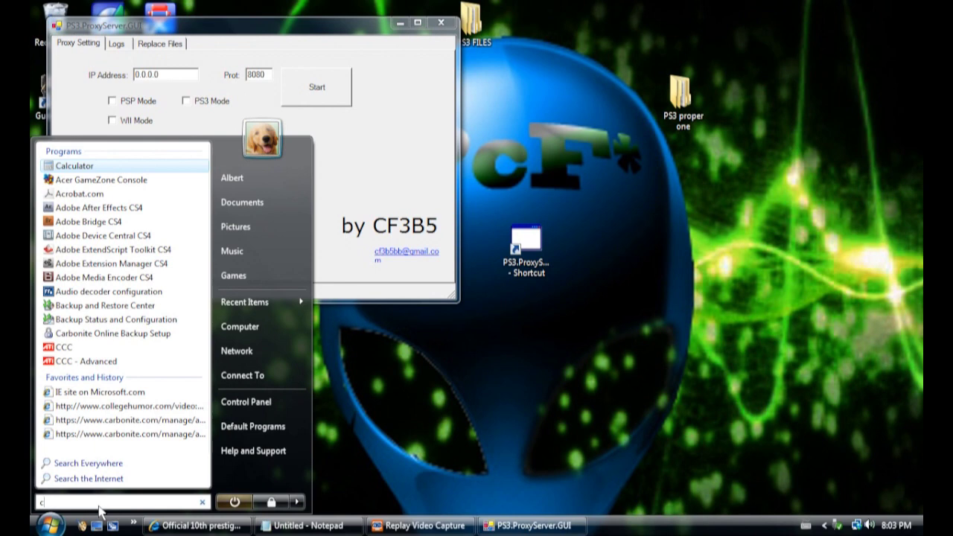
text(md)
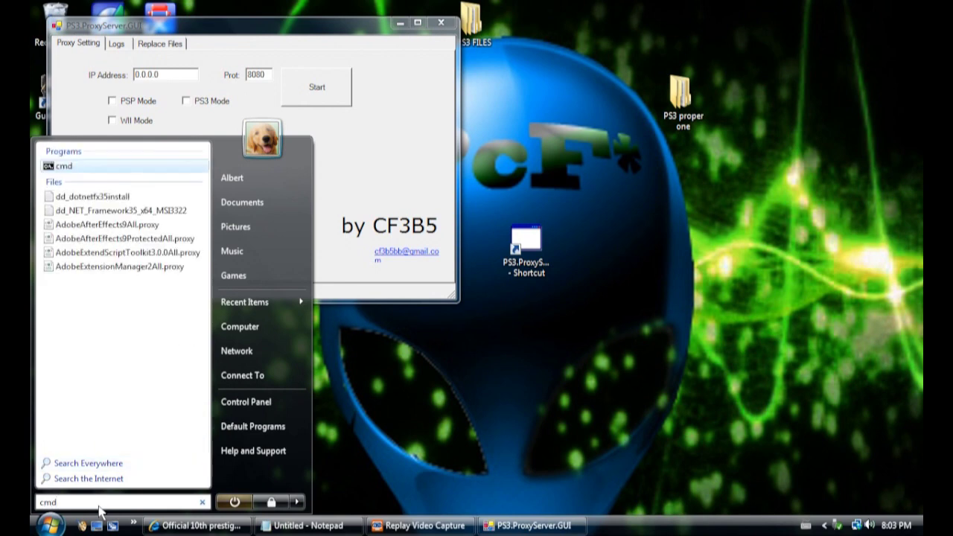
key(Return)
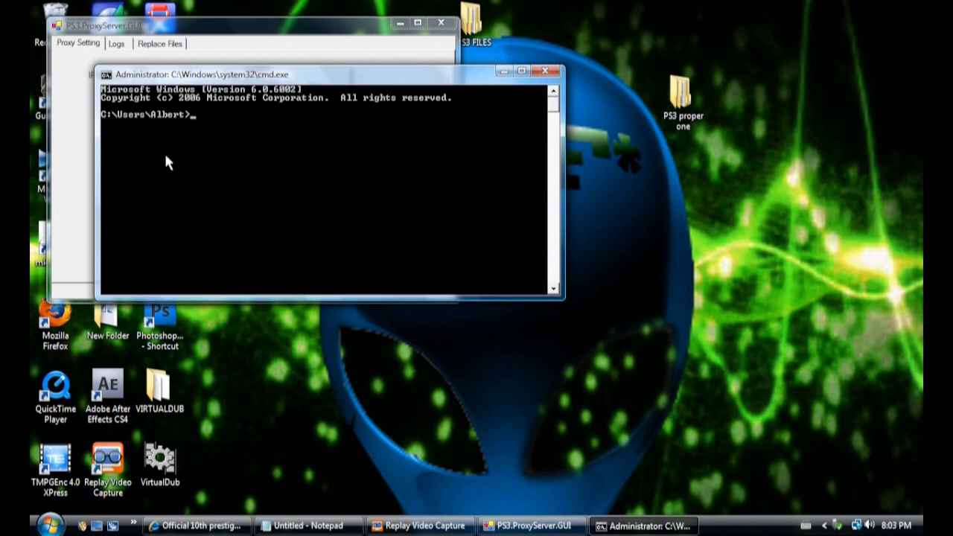
text(ipconfig)
key(Return)
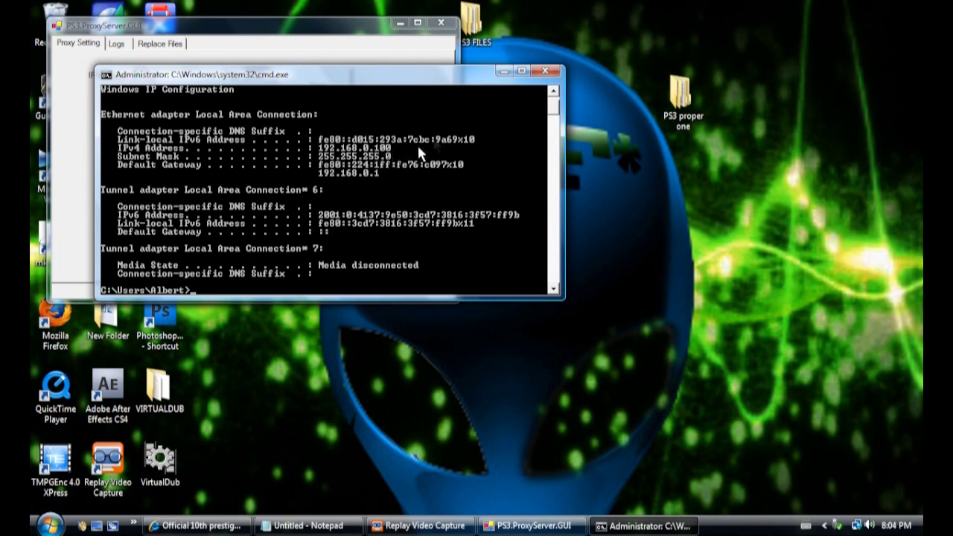
drag(417, 74, 807, 60)
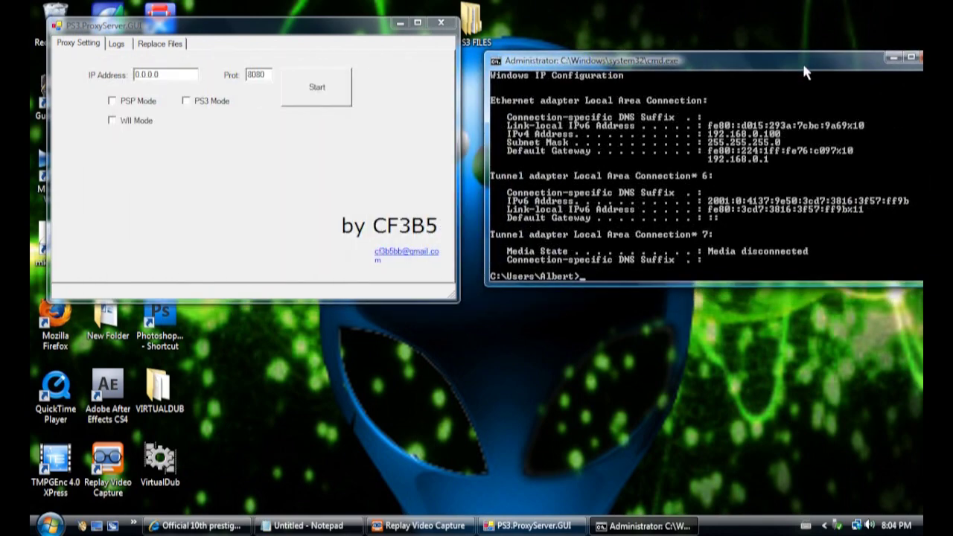
Step: Set the proxy's IP address to 192.168.0.100, enable PS3 Mode and start the proxy server
double_click(167, 78)
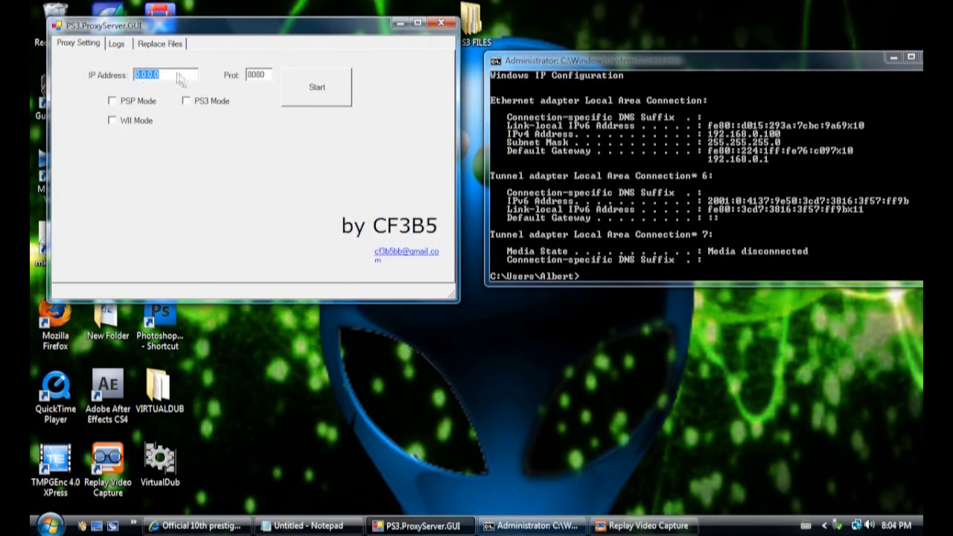
key(BackSpace)
text(192.168.0.10)
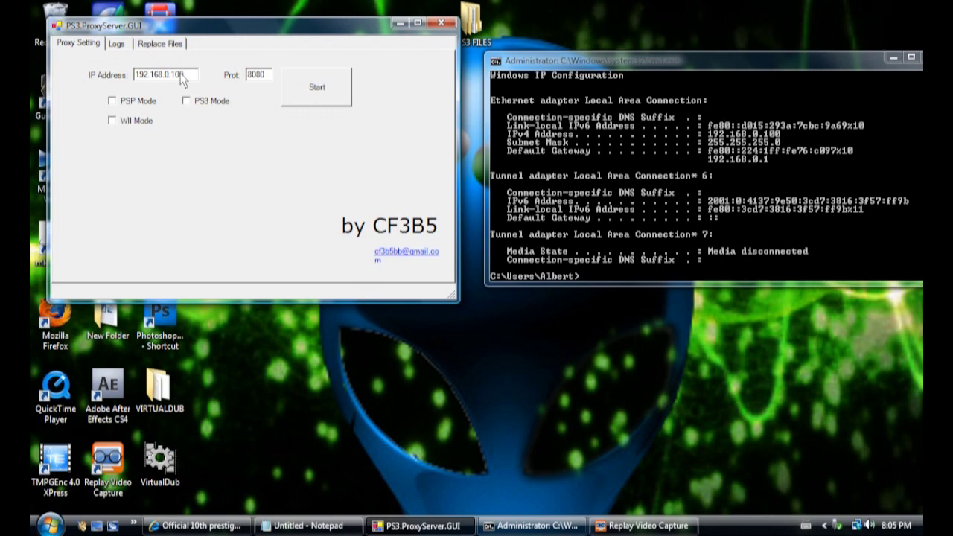
text(0)
click(186, 101)
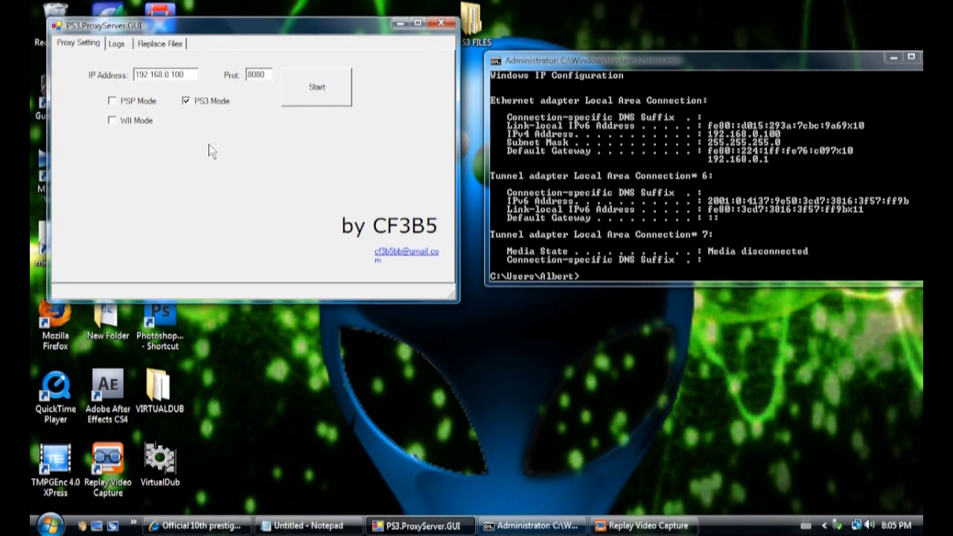
click(309, 89)
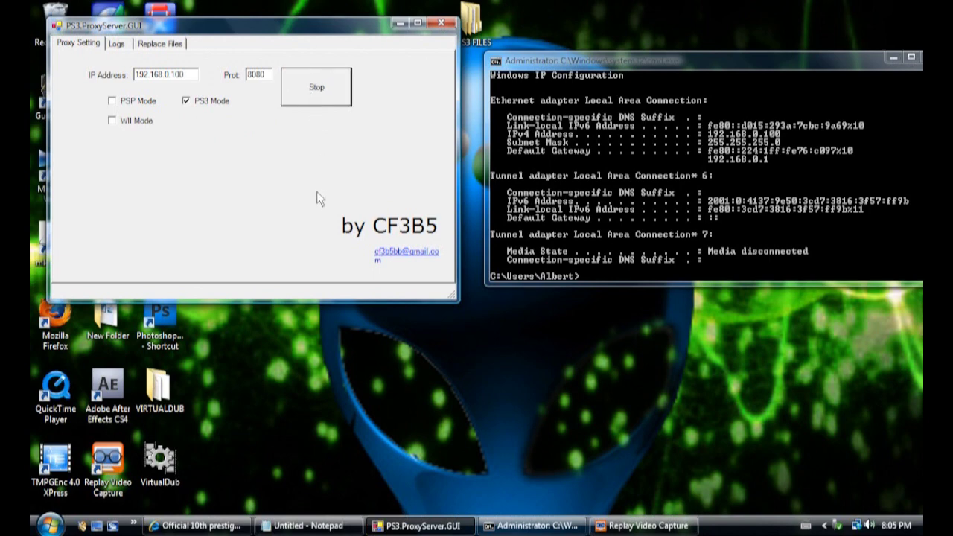
Step: Add an entry to the proxy server's list of files to replace
click(164, 45)
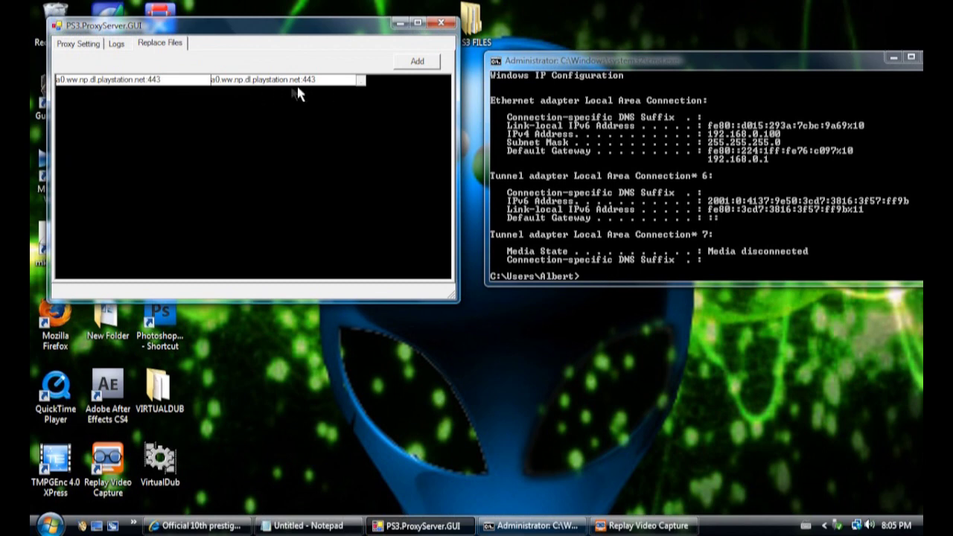
click(408, 65)
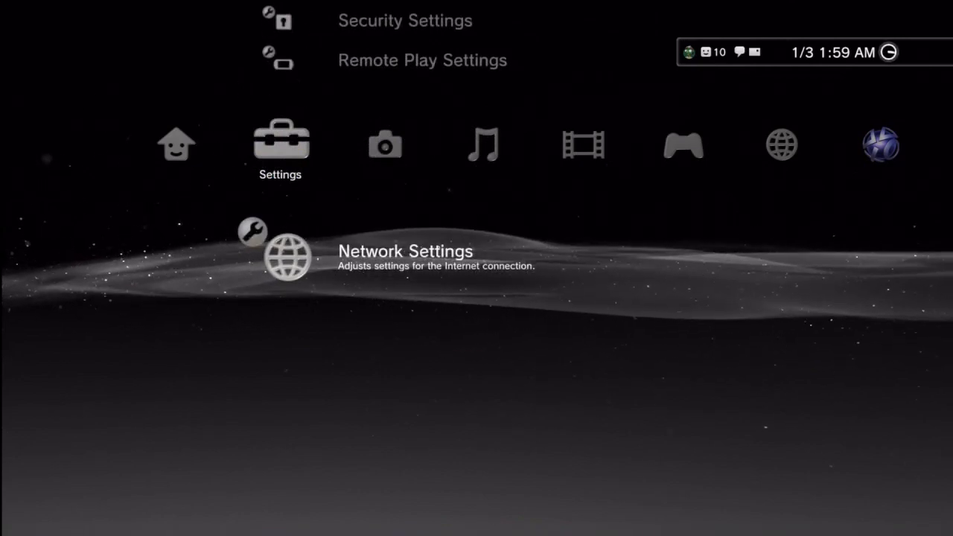
Step: Switch to the PS3 and open Internet Connection Settings within its Network Settings
key(Return)
key(Down)
key(Down)
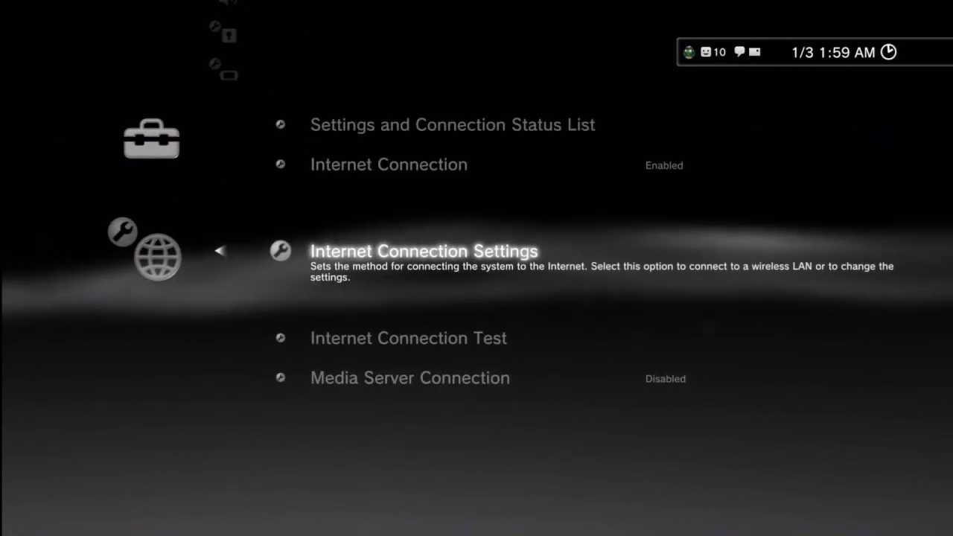
key(Return)
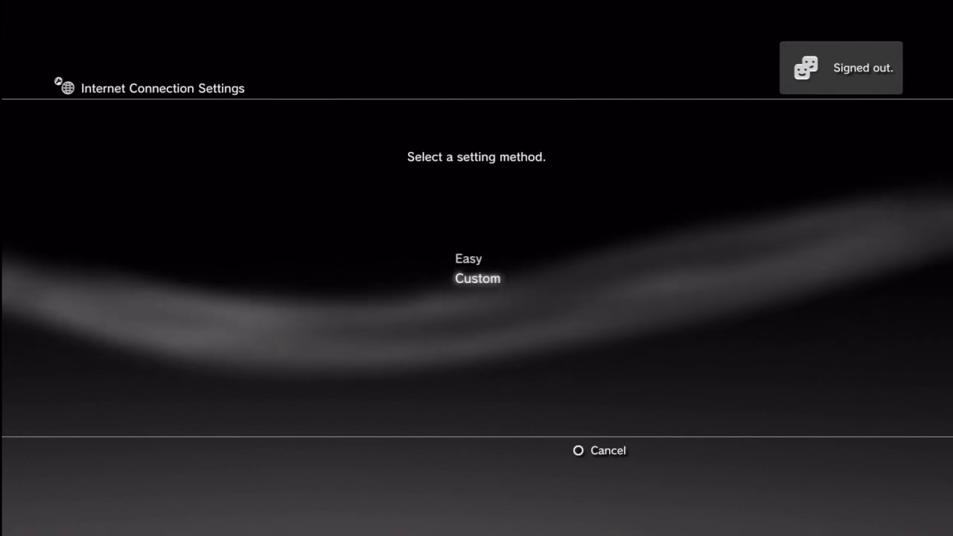
Step: Configure a custom wireless connection on SSID dlink with no WLAN security, automatic IP addressing and no DHCP host name
key(Return)
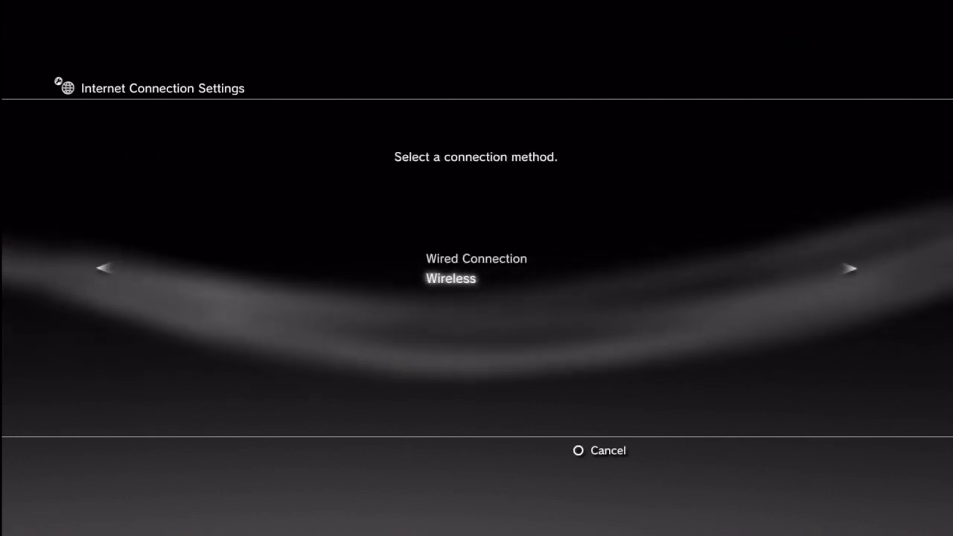
key(Up)
key(Down)
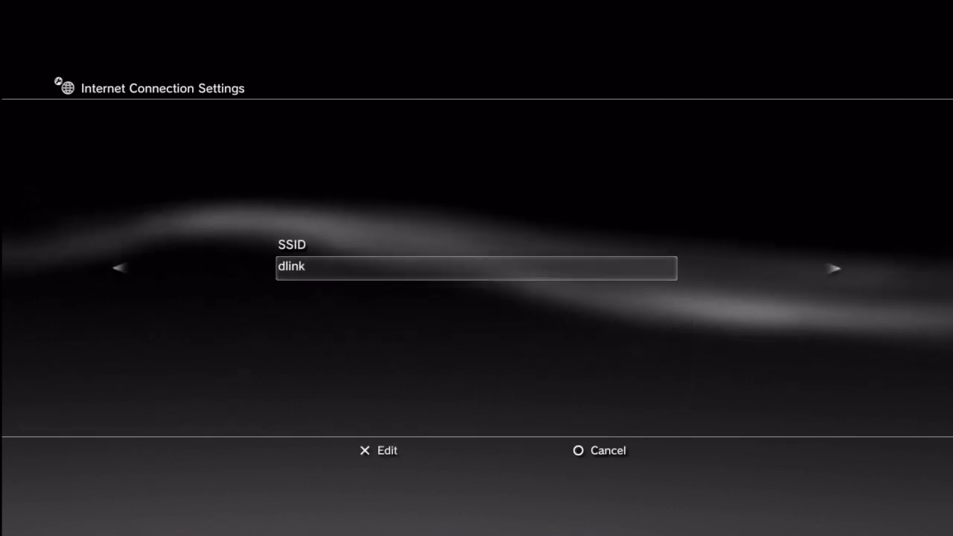
key(Right)
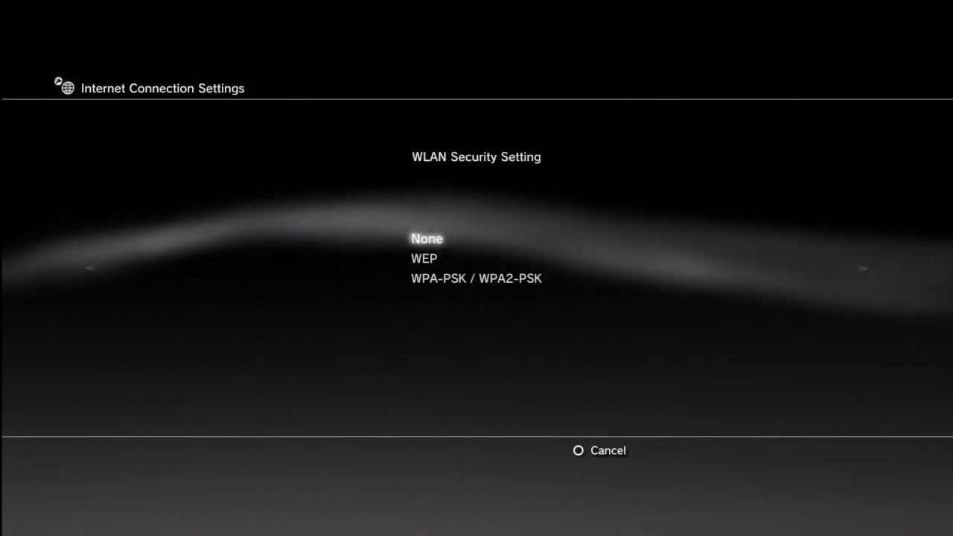
key(Return)
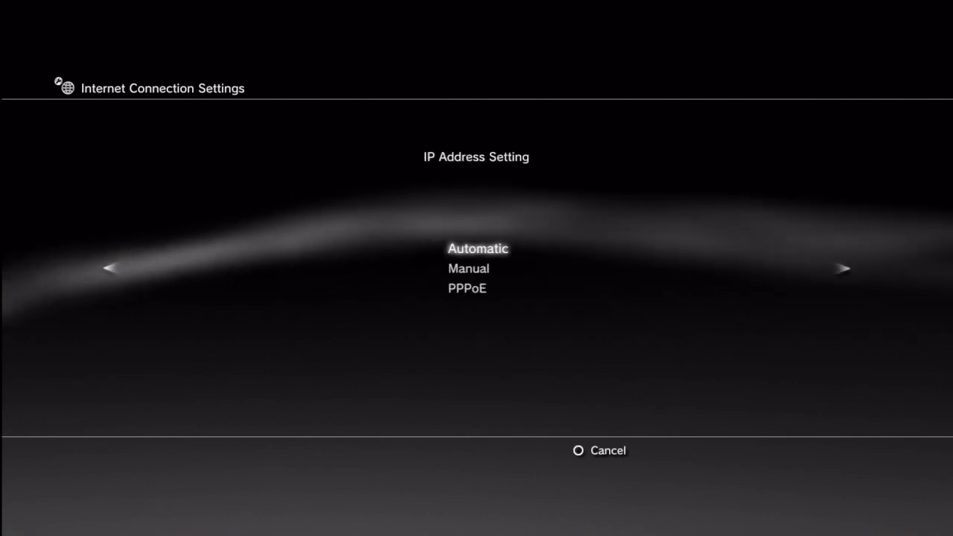
key(Return)
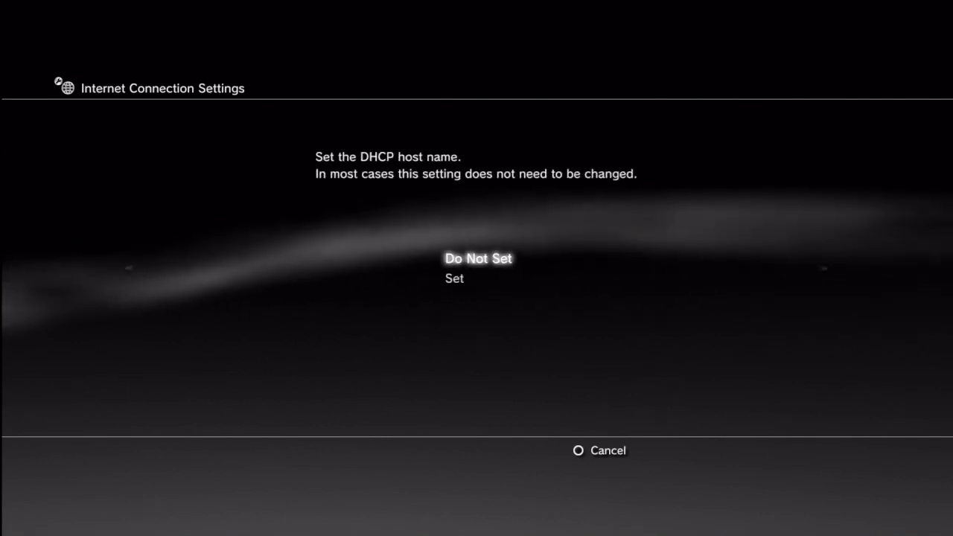
key(Return)
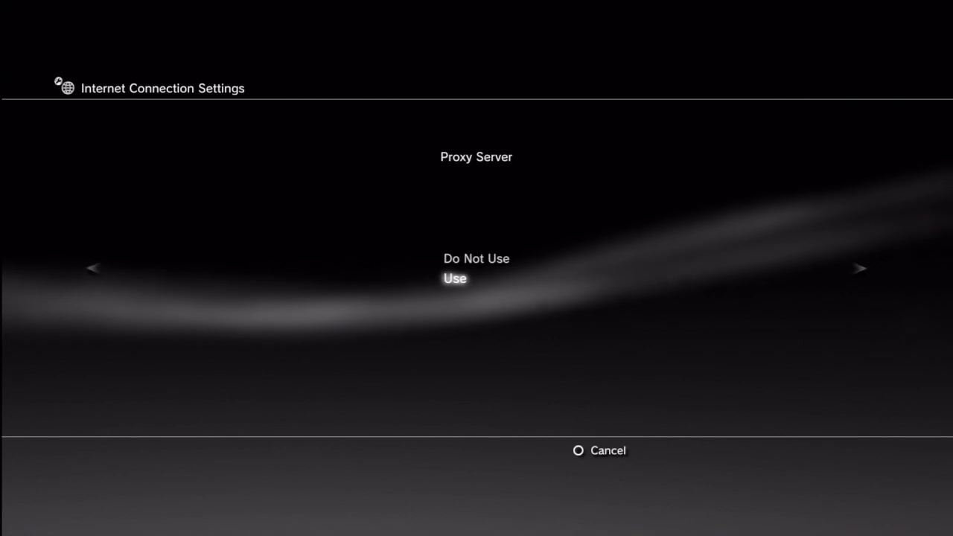
Step: Enable the proxy server with address 192.168.0.100 and port 8080, and save the connection settings
key(Up)
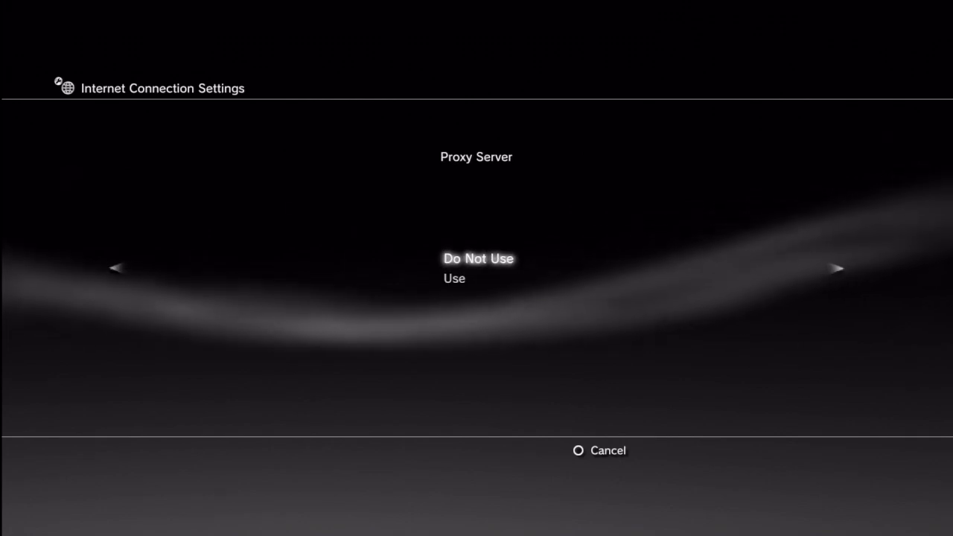
key(Down)
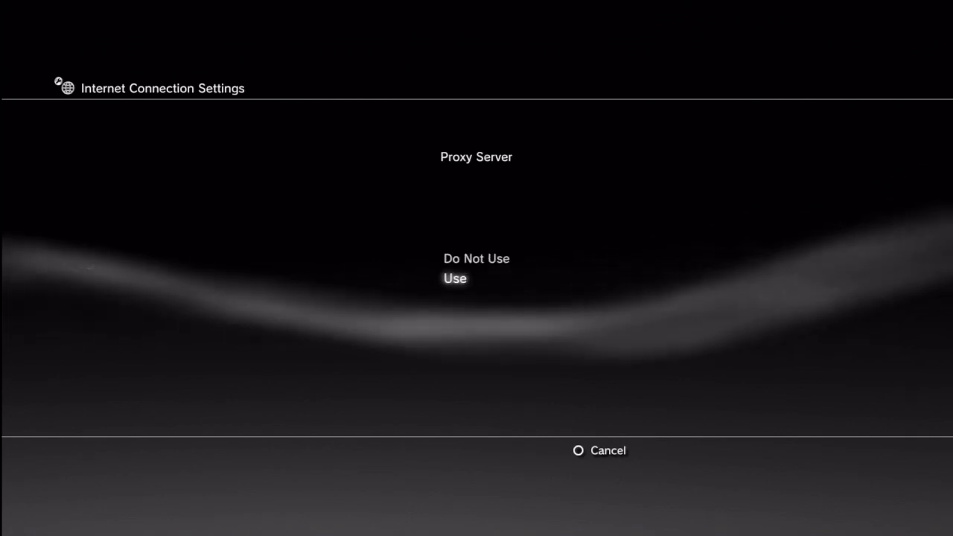
key(Return)
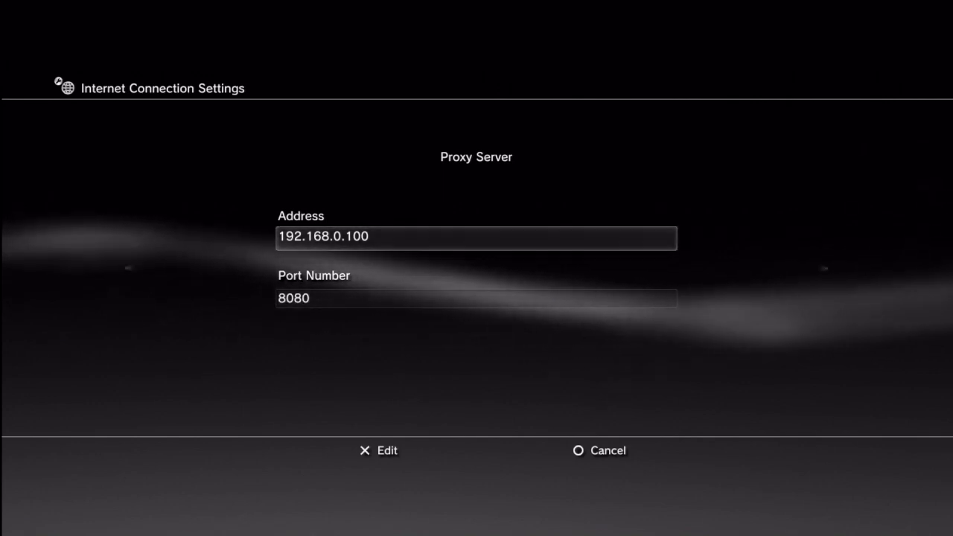
key(Right)
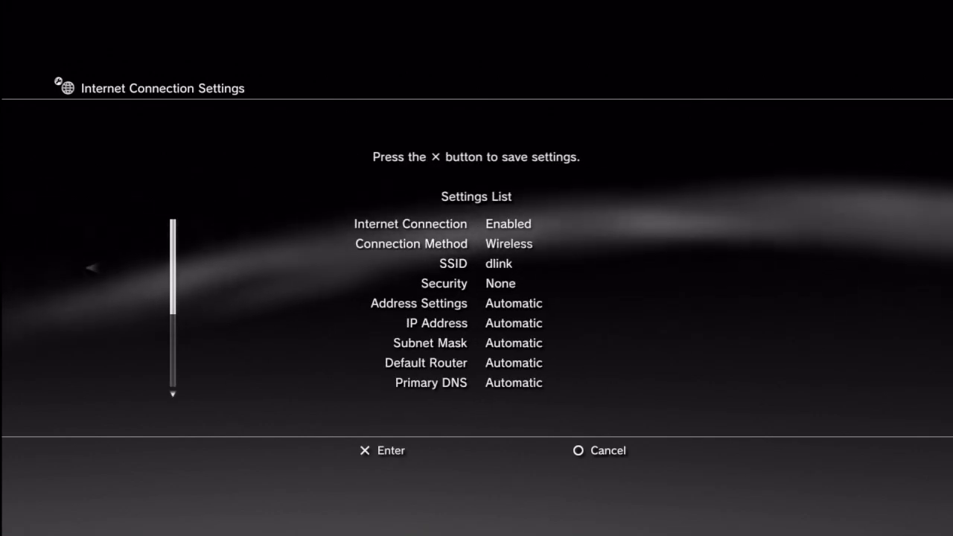
key(Return)
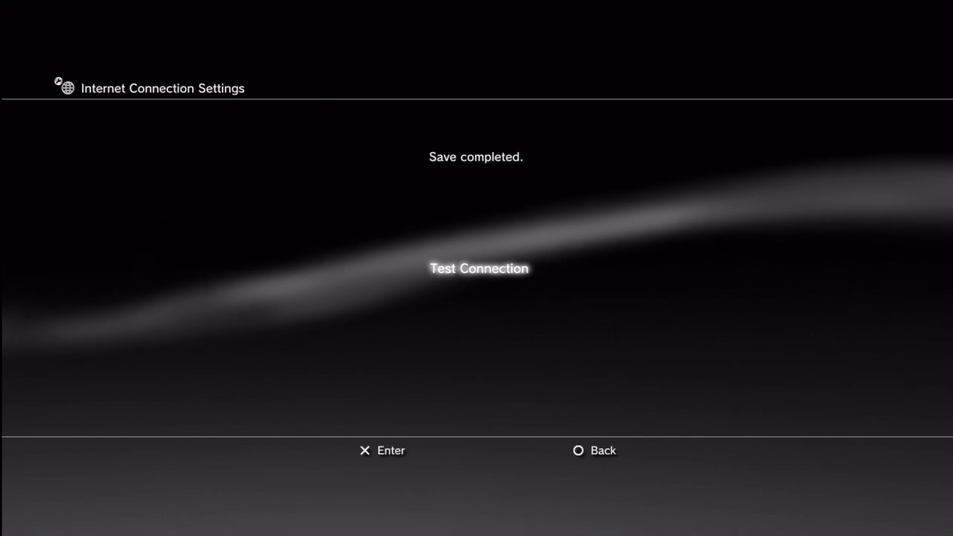
key(Escape)
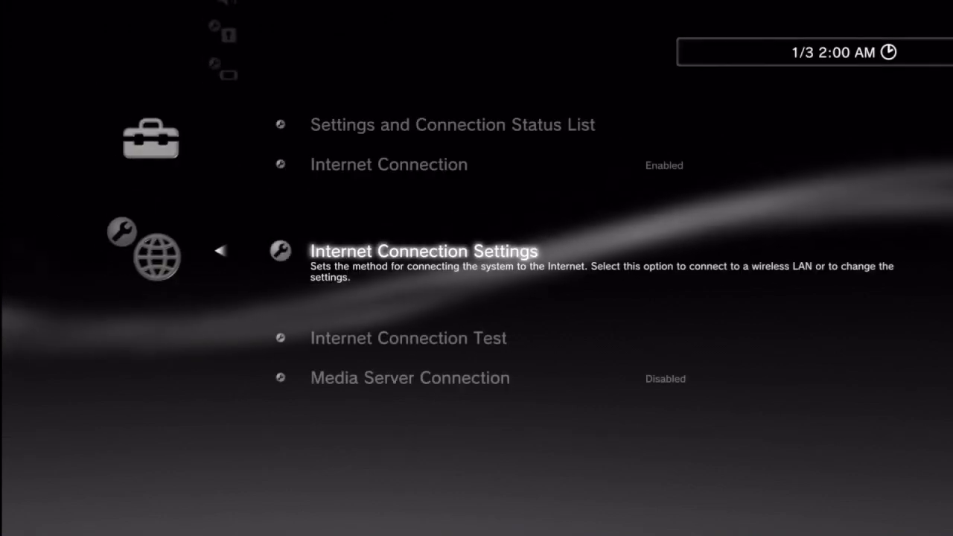
Step: Sign in to PlayStation Network and go to Modern Warfare 2 in the Game category
key(Escape)
key(Right)
key(Right)
key(Right)
key(Right)
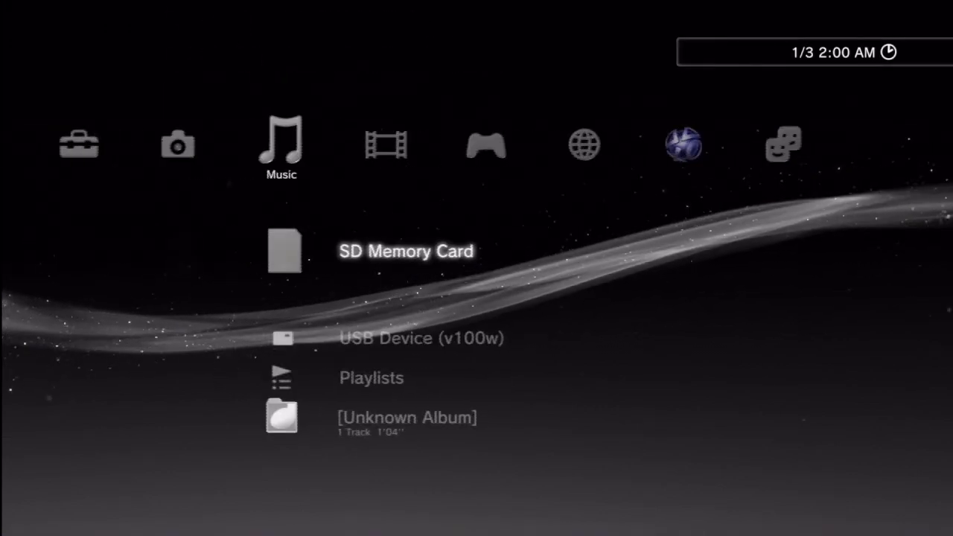
key(Right)
key(Right)
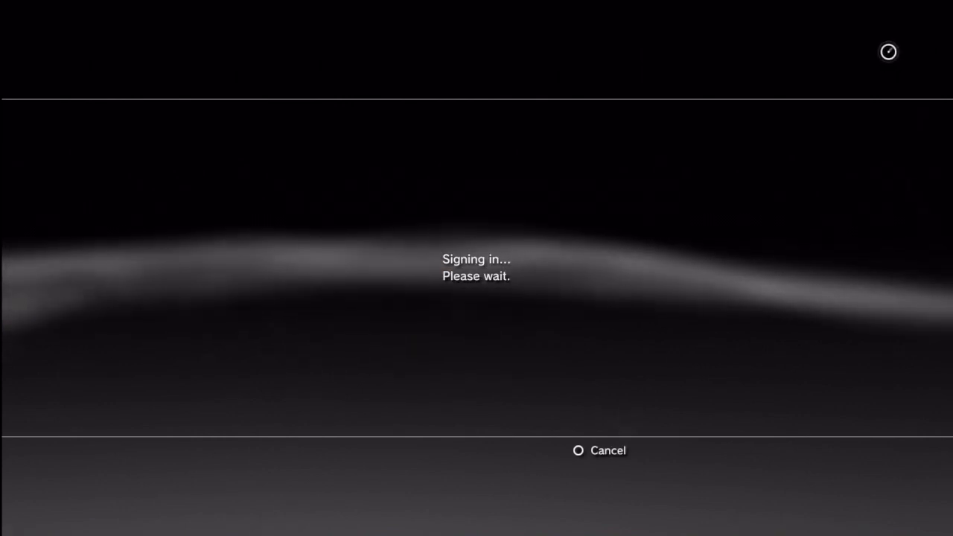
key(Left)
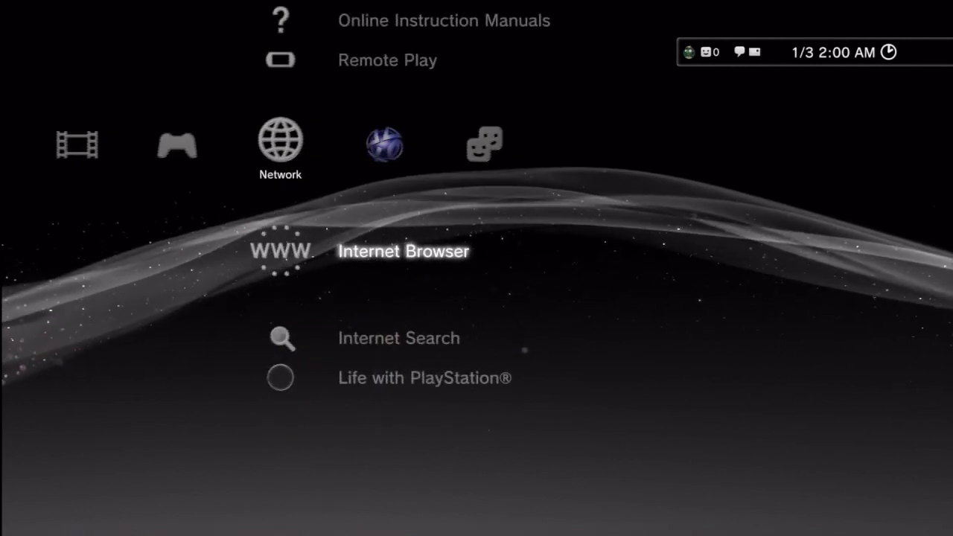
key(Left)
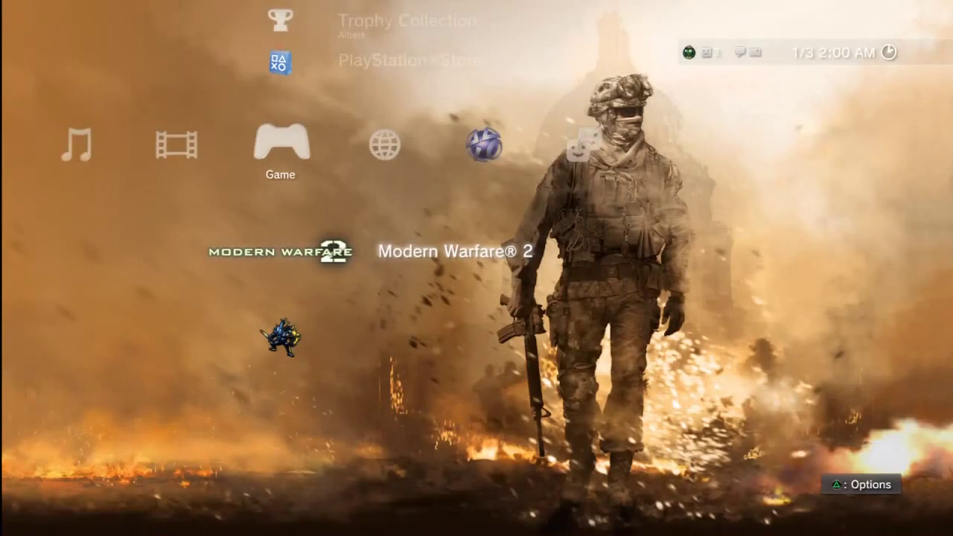
key(Up)
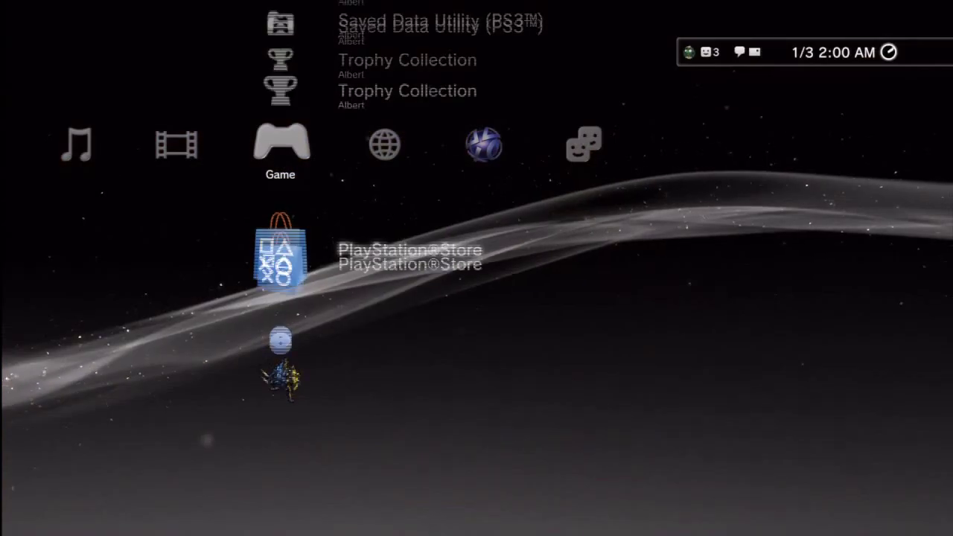
key(Up)
key(Up)
key(Up)
key(Down)
key(Down)
key(Down)
key(Down)
key(Right)
key(Right)
key(Right)
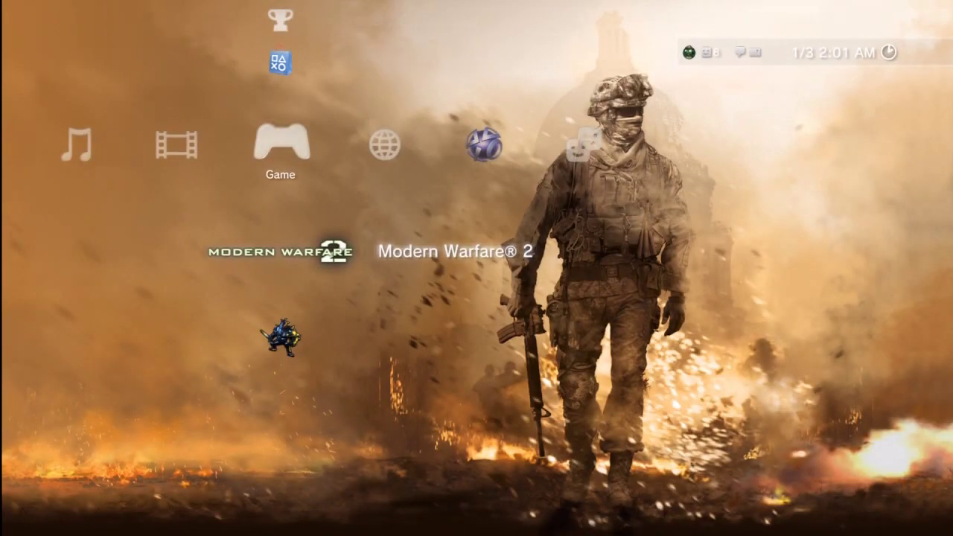
Step: View the information of the Modern Warfare 2 entry in the Game Data Utility
key(Up)
key(Up)
key(Up)
key(Up)
key(Up)
key(Up)
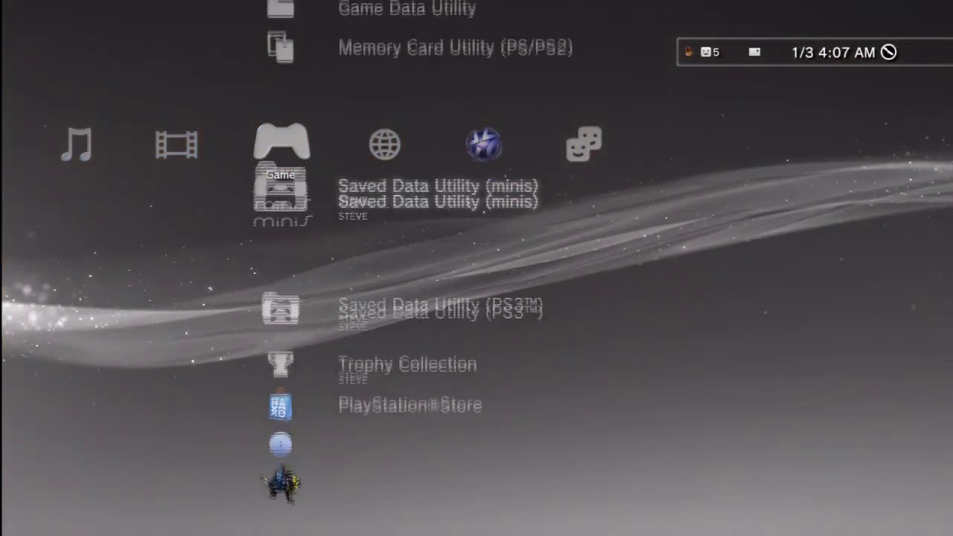
key(Return)
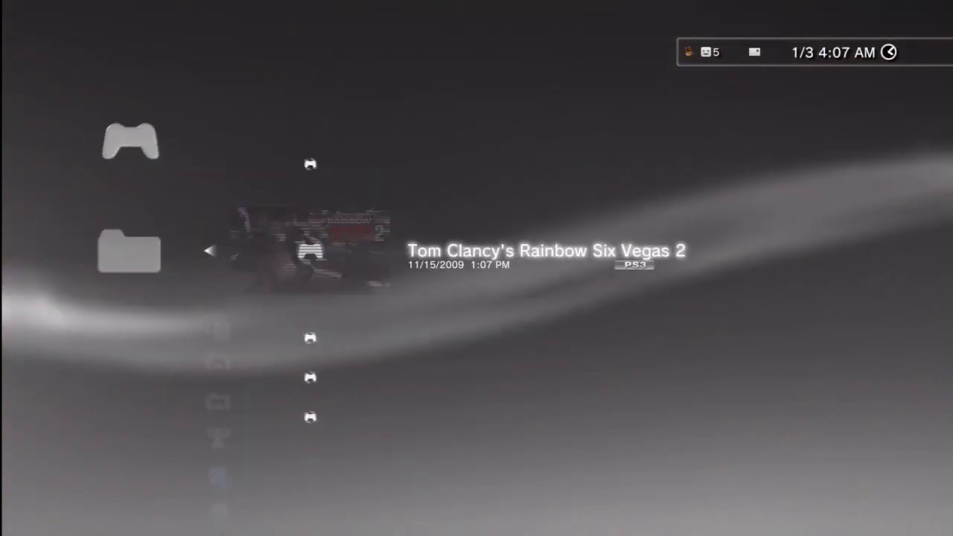
key(Up)
key(Menu)
key(Down)
key(Return)
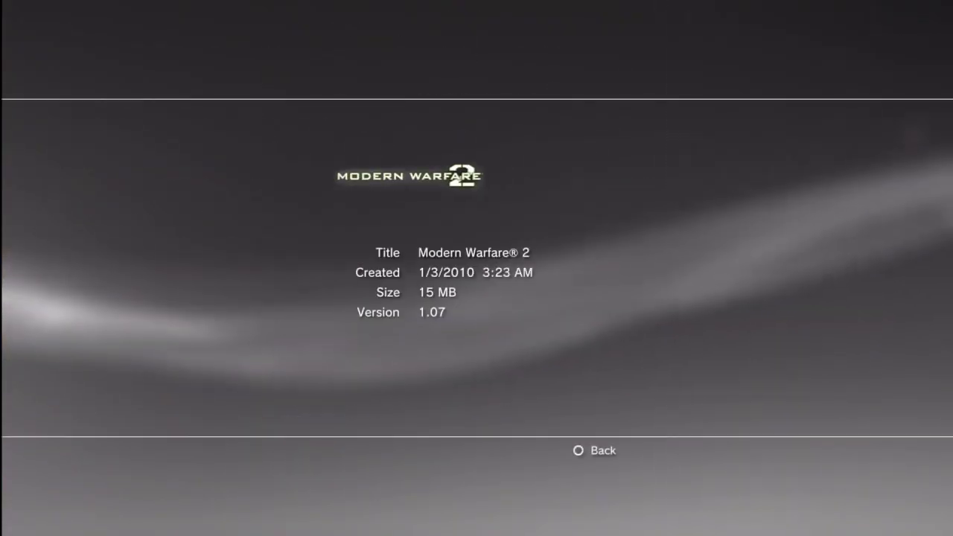
key(Escape)
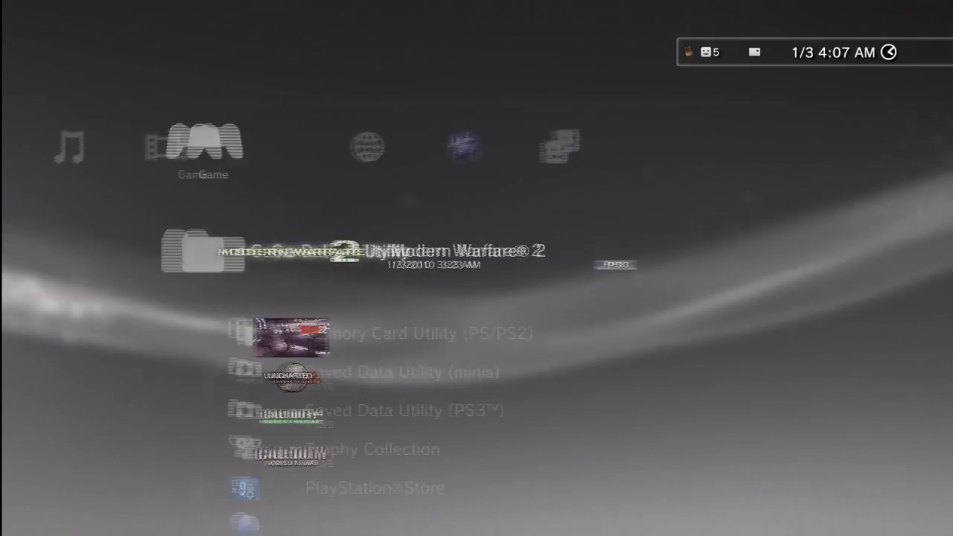
Step: Open the USB device's folder in the Saved Data Utility (PS3)
key(Down)
key(Down)
key(Down)
key(Down)
key(Down)
key(Up)
key(Up)
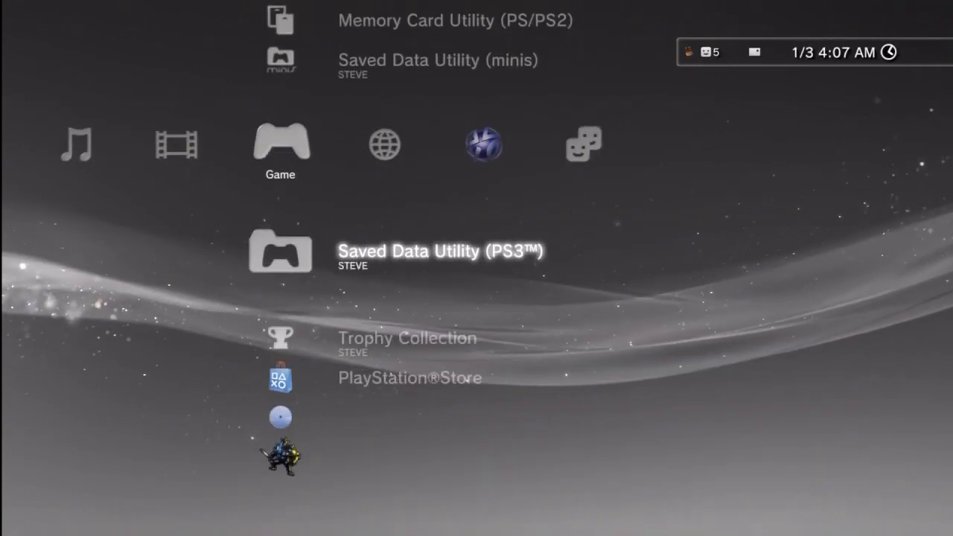
key(Return)
key(Up)
key(Up)
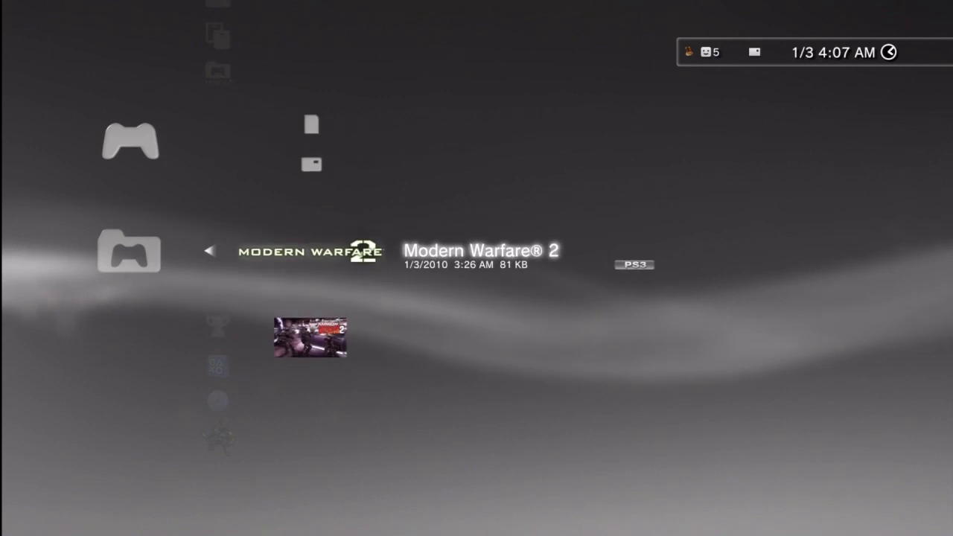
key(Return)
Step: Copy both Modern Warfare 2 offline multiplayer profile saves, dated 12/13/2009 6:14 PM and 10:55 AM, from the USB device
key(Up)
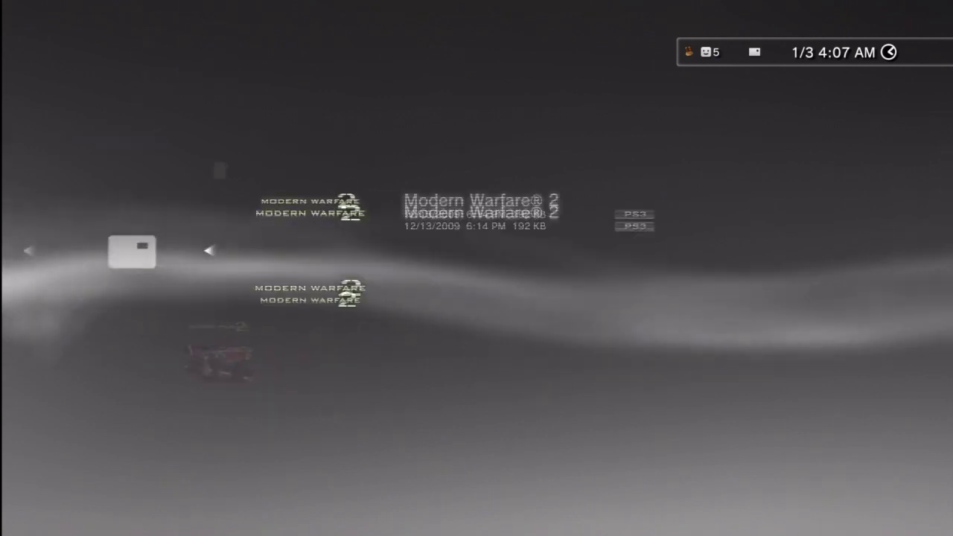
key(Menu)
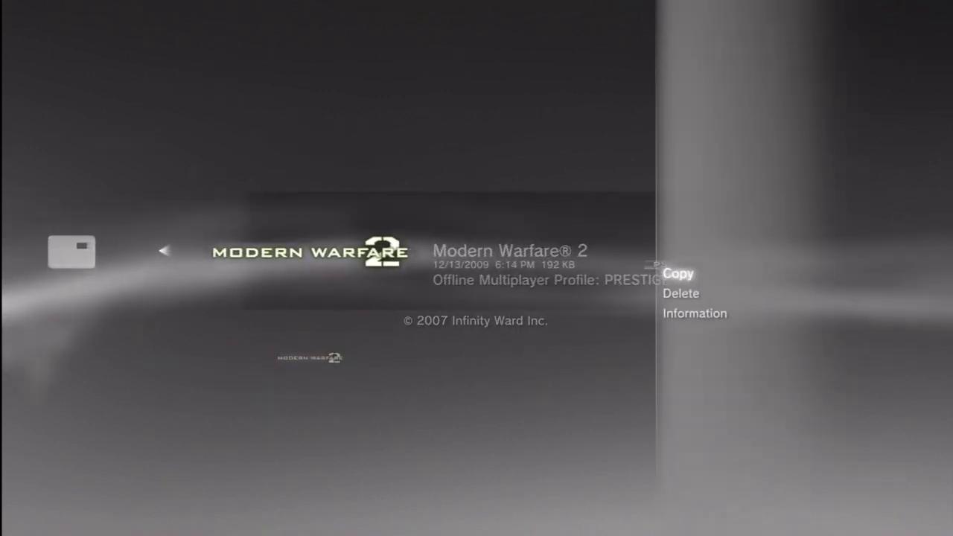
key(Return)
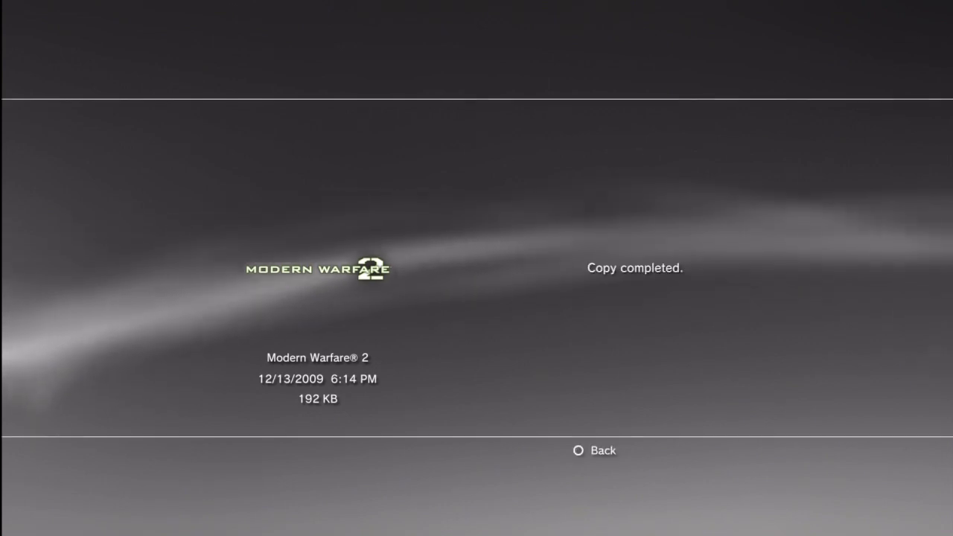
key(Escape)
key(Down)
key(Menu)
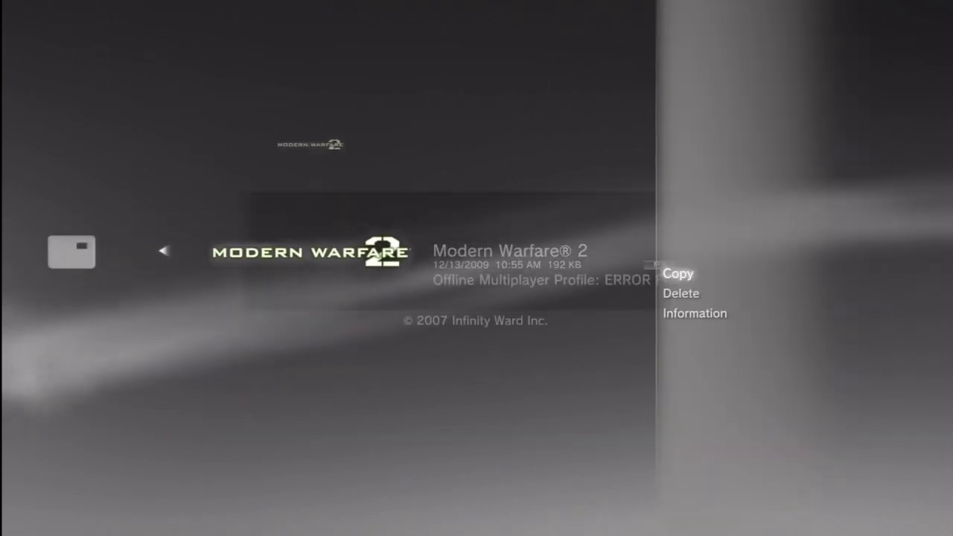
key(Return)
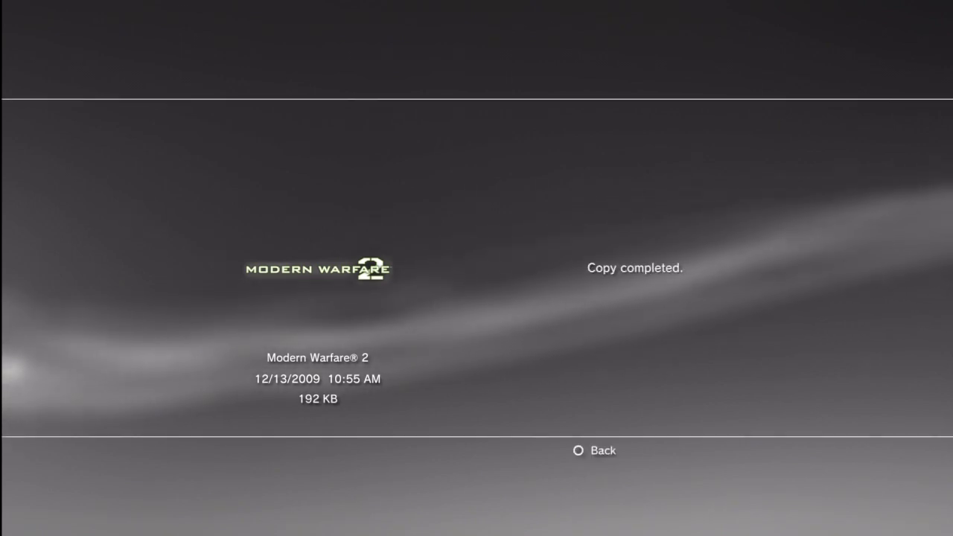
Step: Leave the Saved Data Utility and launch the Modern Warfare 2 disc from the Game category
key(Escape)
key(Escape)
key(Escape)
key(Down)
key(Down)
key(Down)
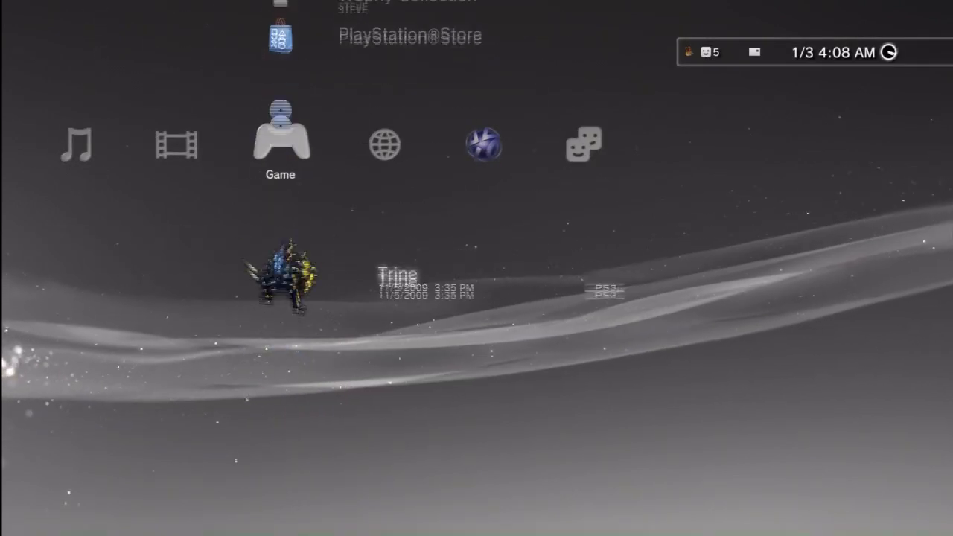
key(Up)
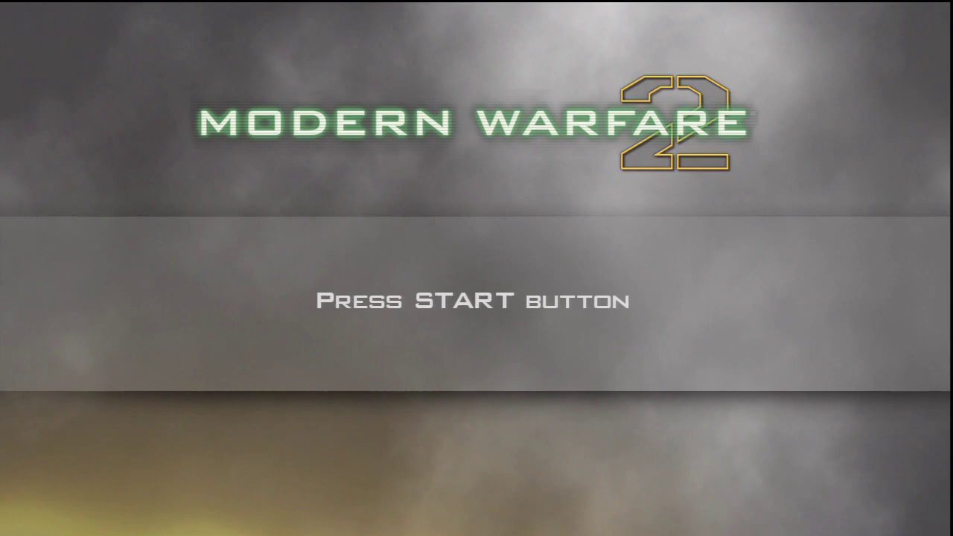
Step: Enter the game's main menu, accepting the screen margins and answering the content notice with "No, I will not be offended" and "Yes, never ask me again"
key(Return)
key(Return)
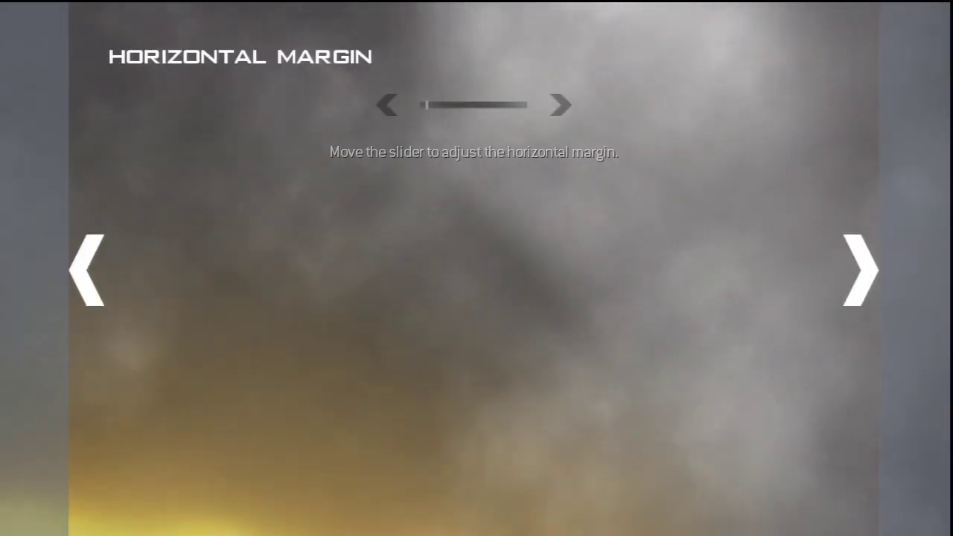
key(Return)
key(Return)
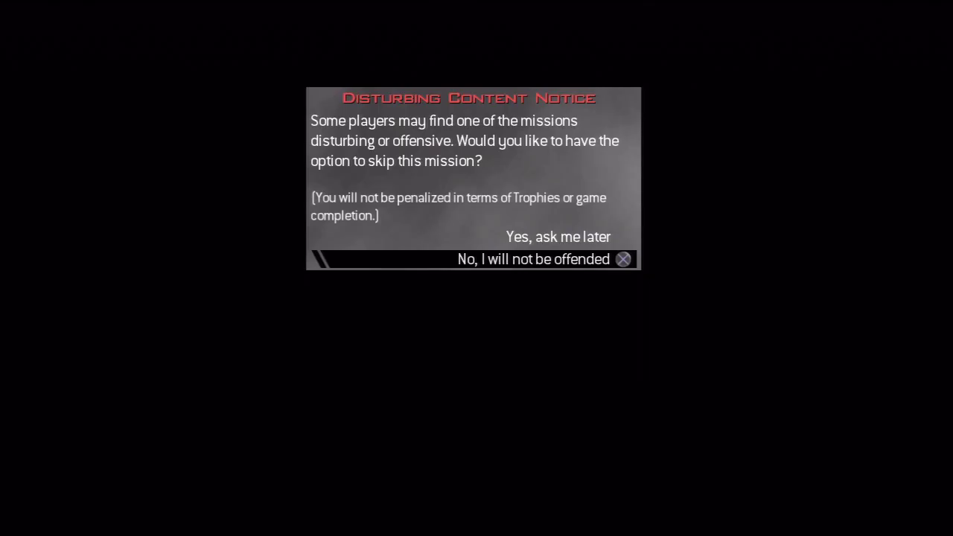
key(Return)
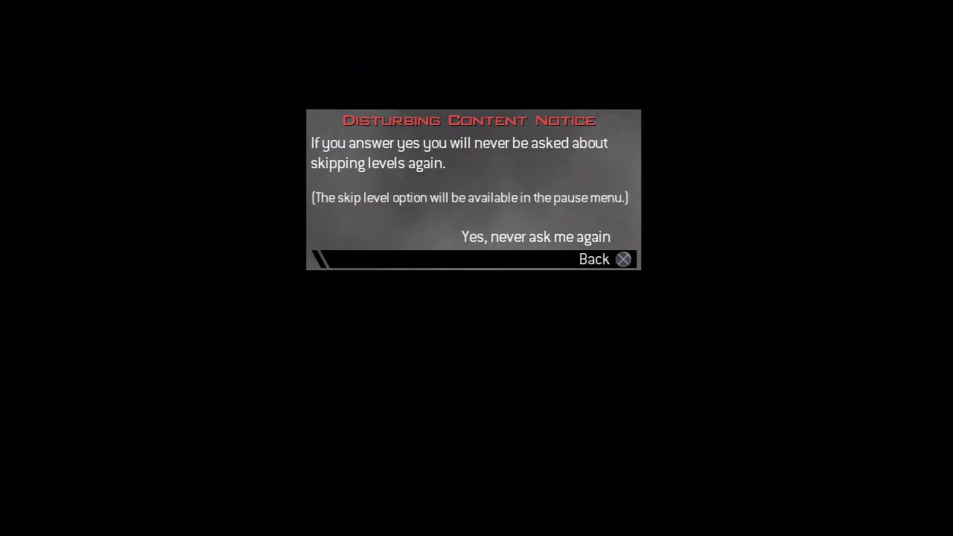
key(Up)
key(Return)
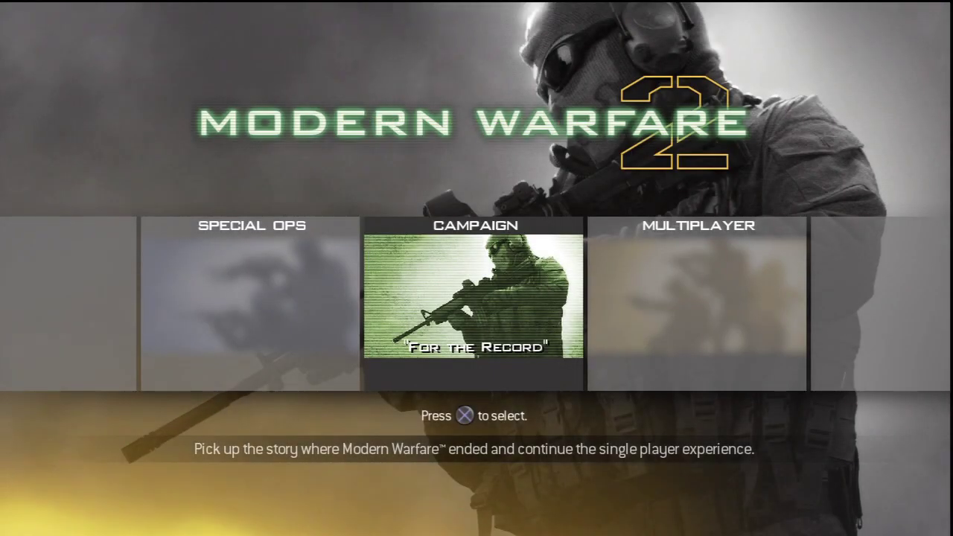
Step: Enter Multiplayer, continuing past the recommendation to play Campaign first
key(Right)
key(Return)
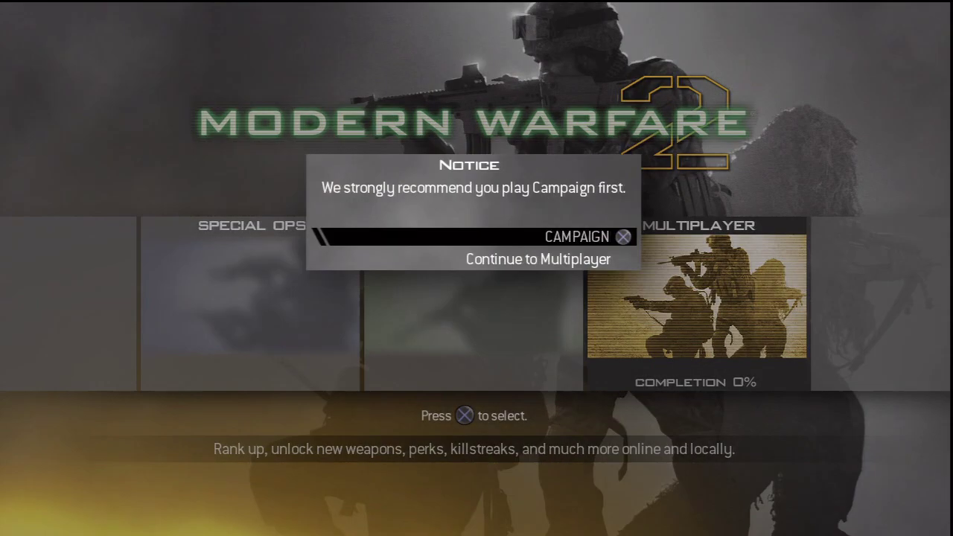
key(Down)
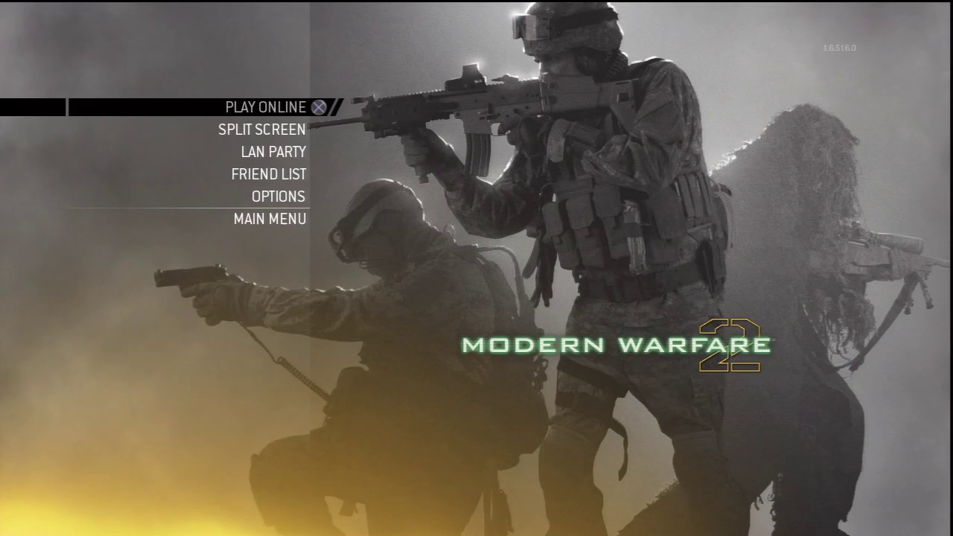
Step: Check the player's level in the online lobby and return to the multiplayer menu
key(Return)
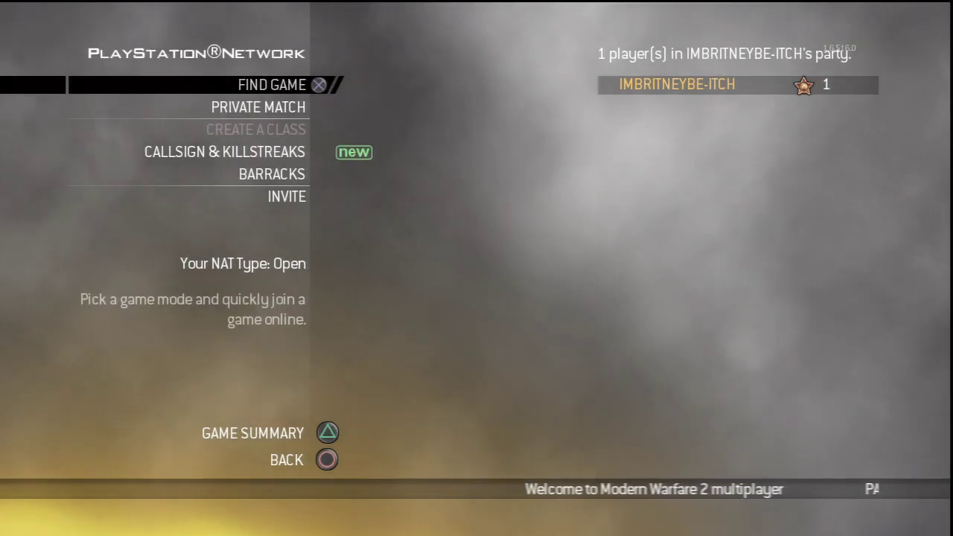
key(Down)
key(Escape)
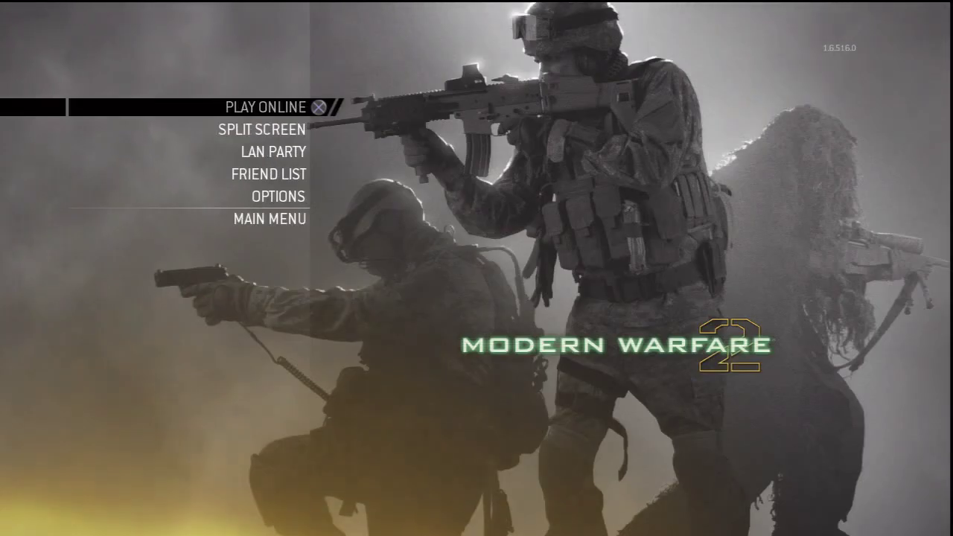
Step: Join Split Screen and load the "ERROR FILE" offline multiplayer profile, returning to the multiplayer menu
key(Down)
key(Return)
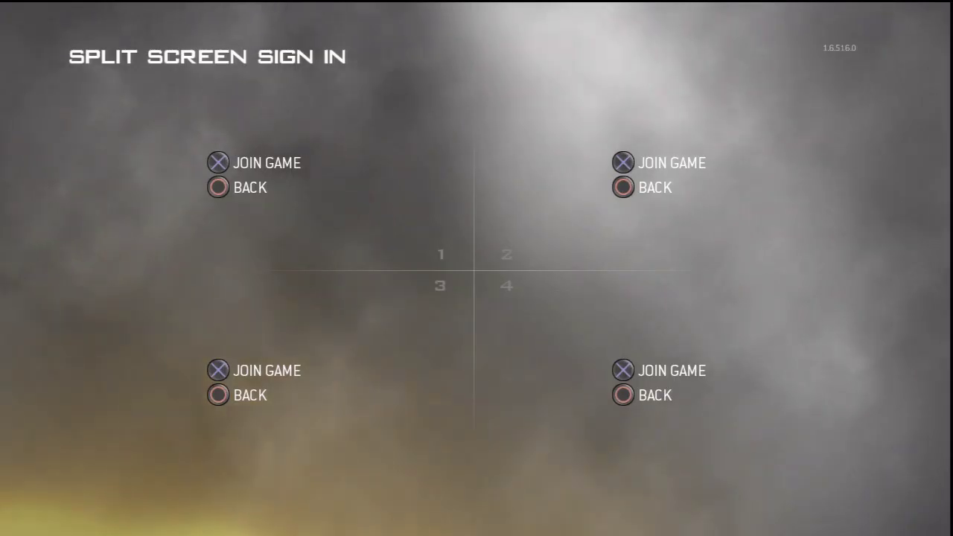
key(Return)
key(Down)
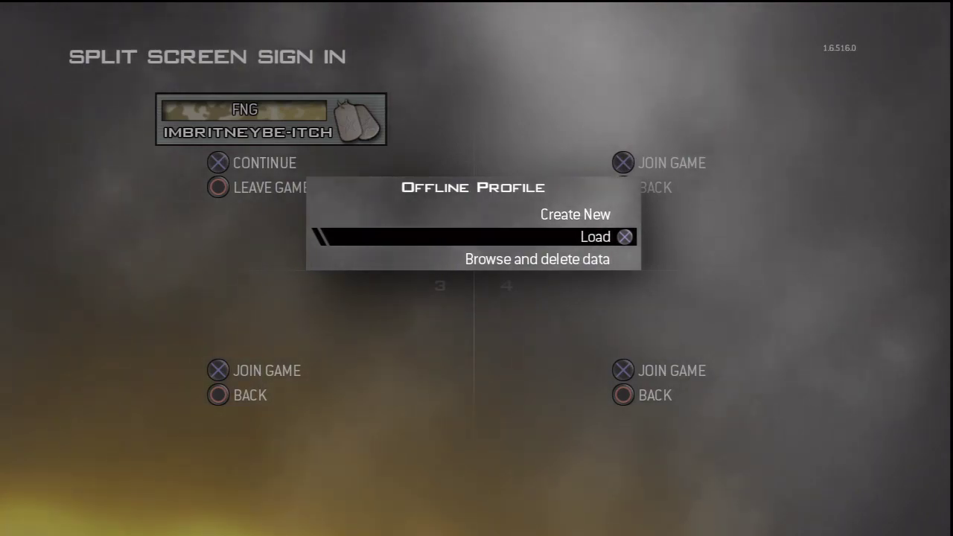
key(Return)
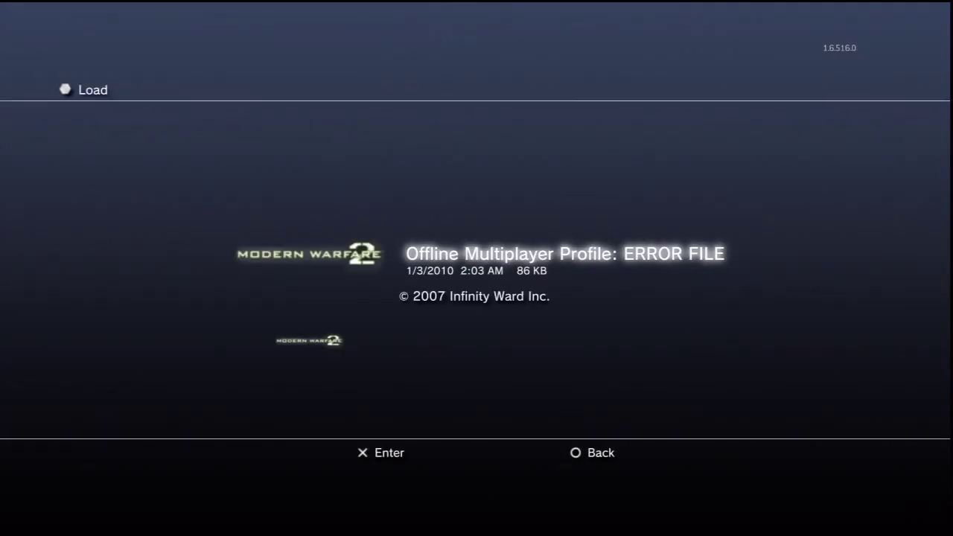
key(Return)
key(Return)
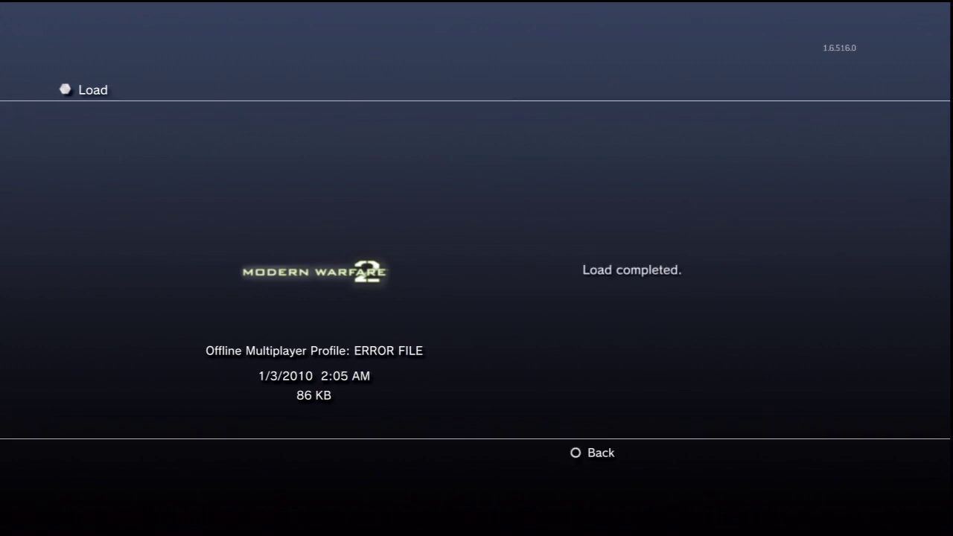
key(Return)
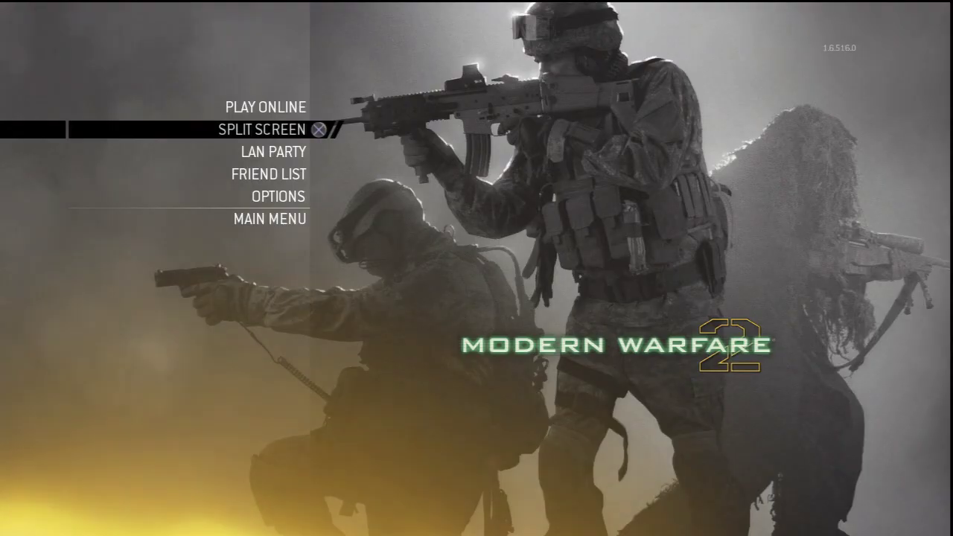
Step: Sign in to Split Screen with the loaded profile, continue to the match setup and open the Barracks
key(Return)
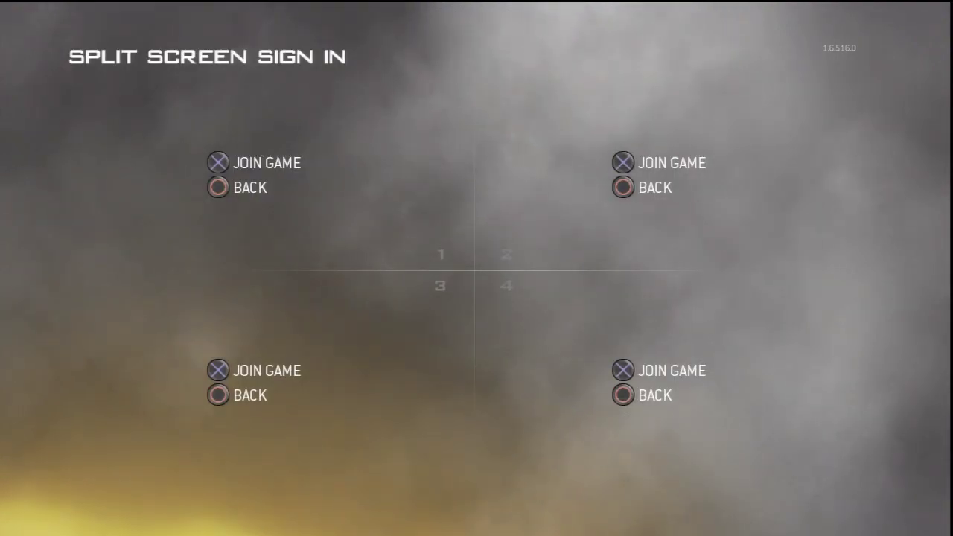
key(Return)
key(Return)
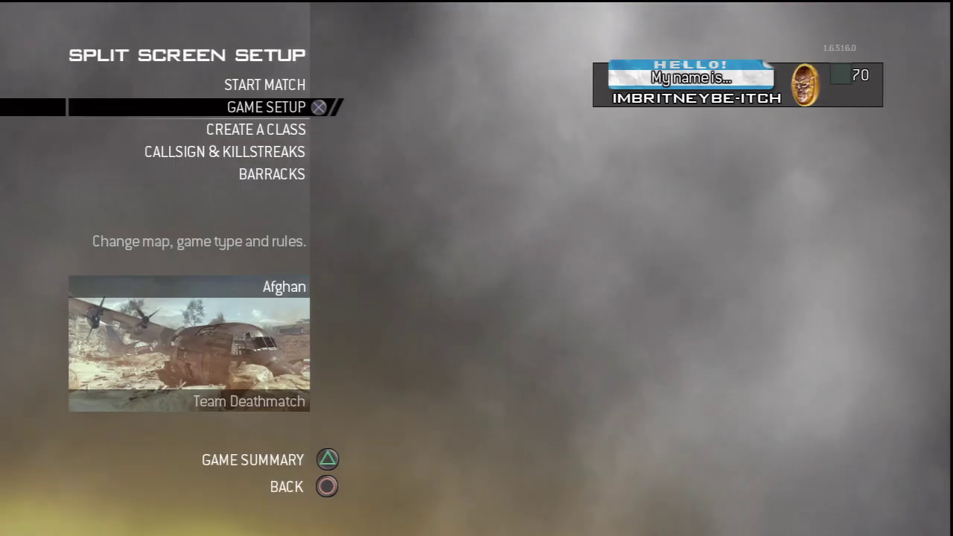
key(Down)
key(Down)
key(Down)
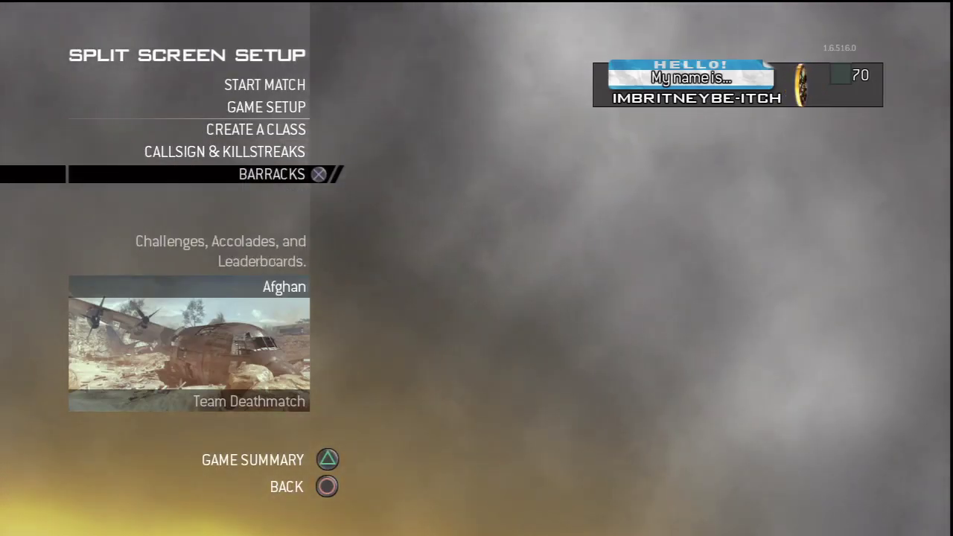
key(Return)
Step: Try to enter Prestige Mode from the Barracks, accepting every confirmation, and exit to the multiplayer menu
key(Down)
key(Down)
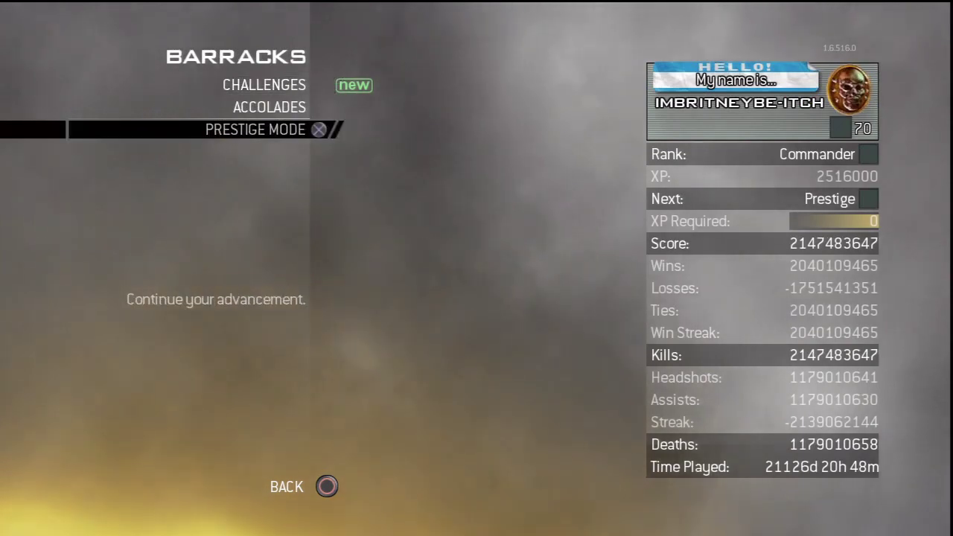
key(Return)
key(Up)
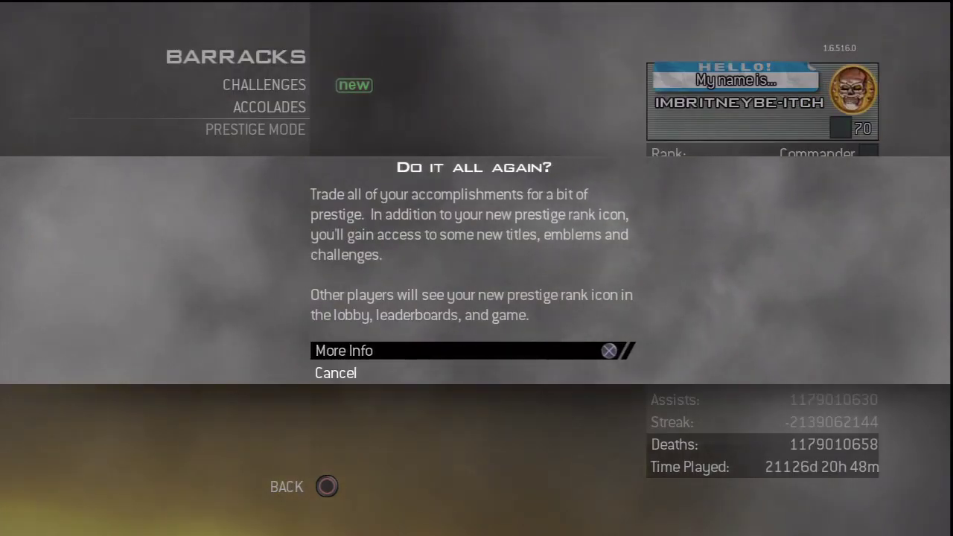
key(Return)
key(Up)
key(Return)
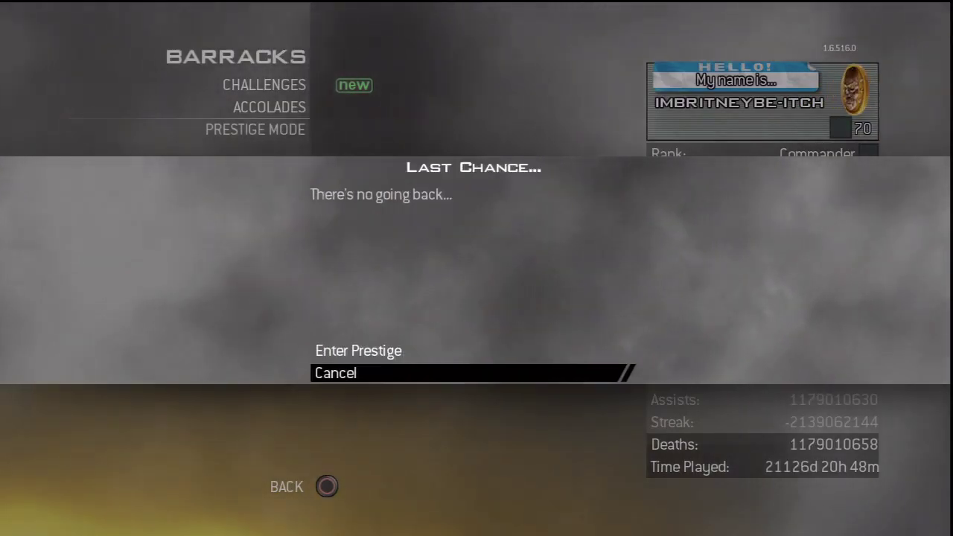
key(Up)
key(Return)
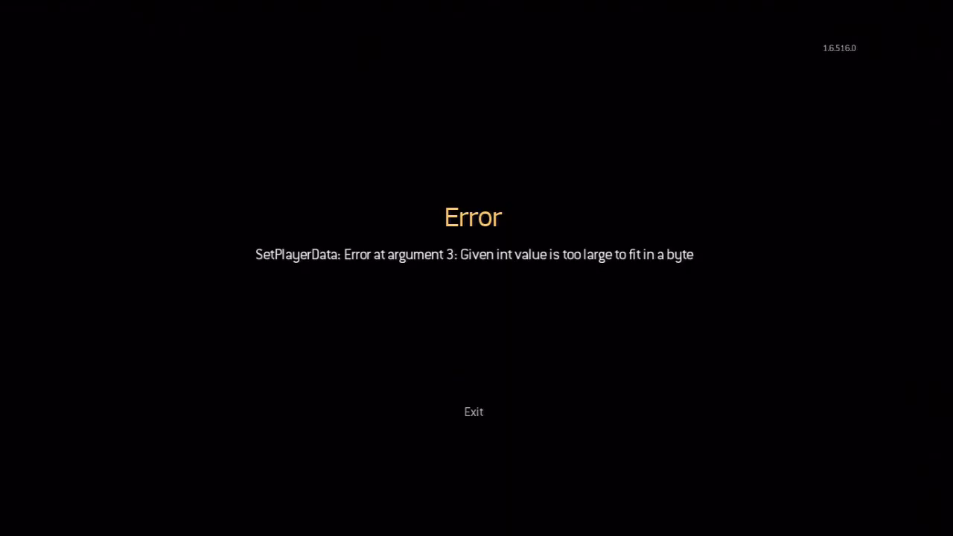
key(Return)
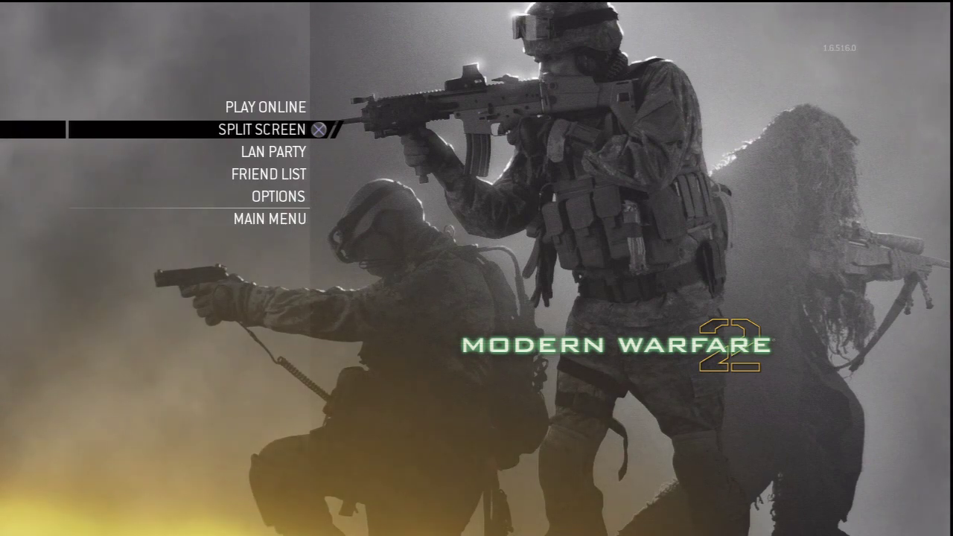
Step: Change the Split Screen player's offline profile by loading the "PRESTIGE" save, and return to the multiplayer menu
key(Return)
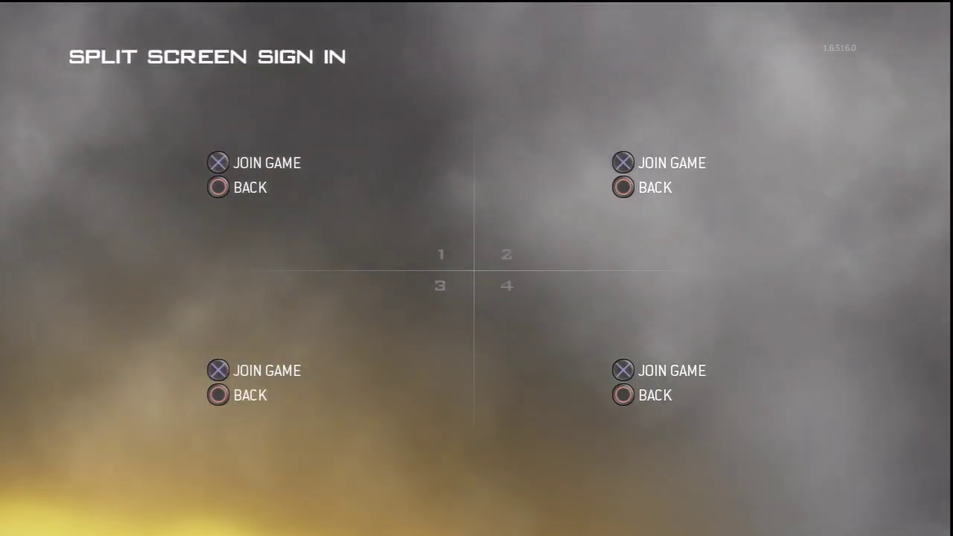
key(Return)
key(z)
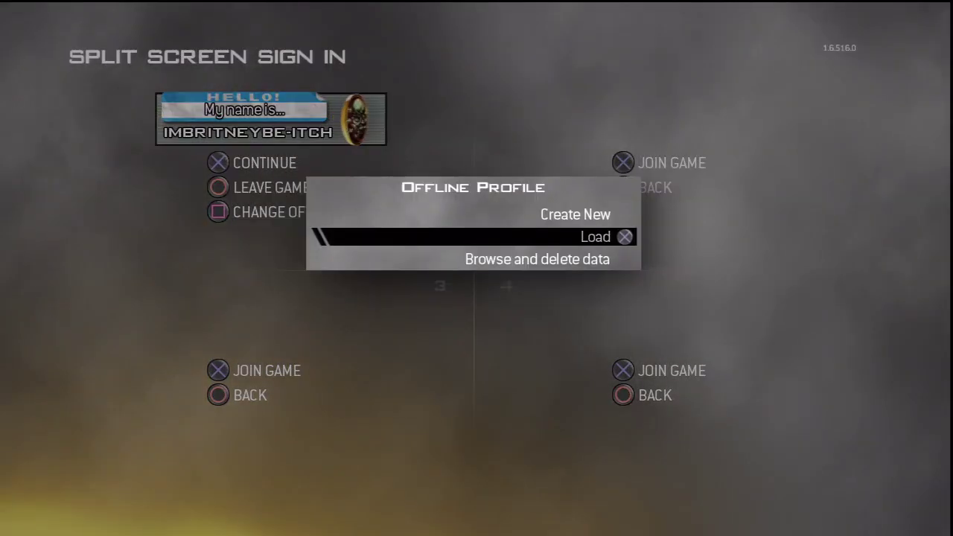
key(Return)
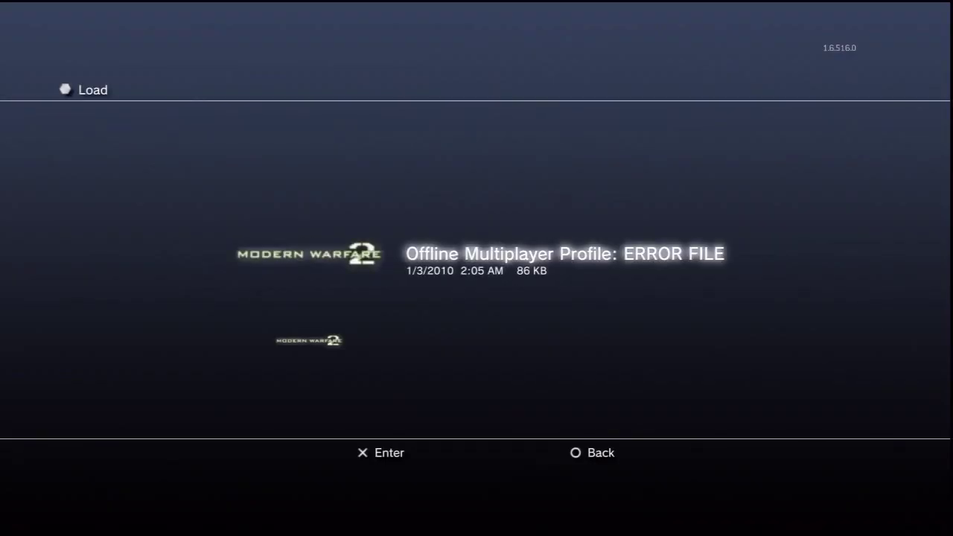
key(Down)
key(Return)
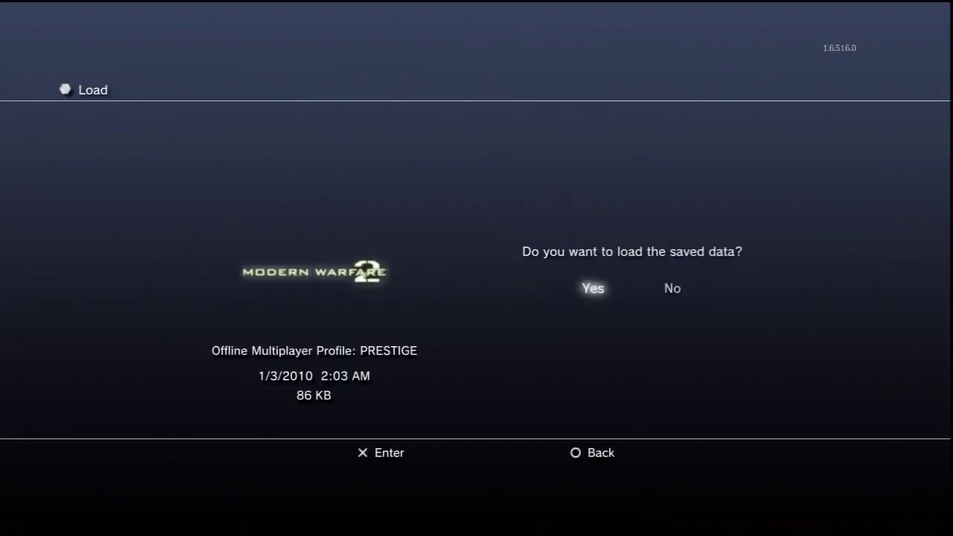
key(Return)
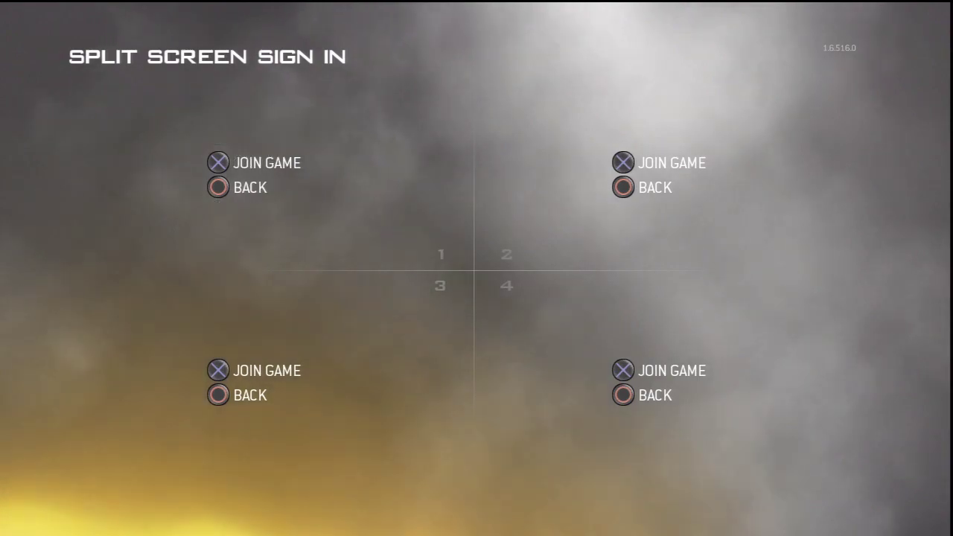
key(Escape)
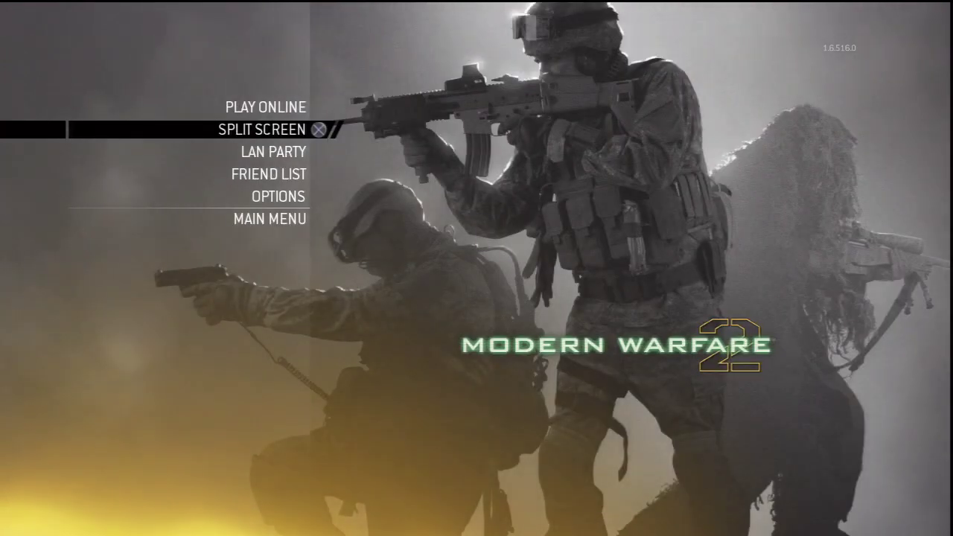
Step: Rejoin Split Screen, reload the "ERROR FILE" offline profile and return to the multiplayer menu
key(Return)
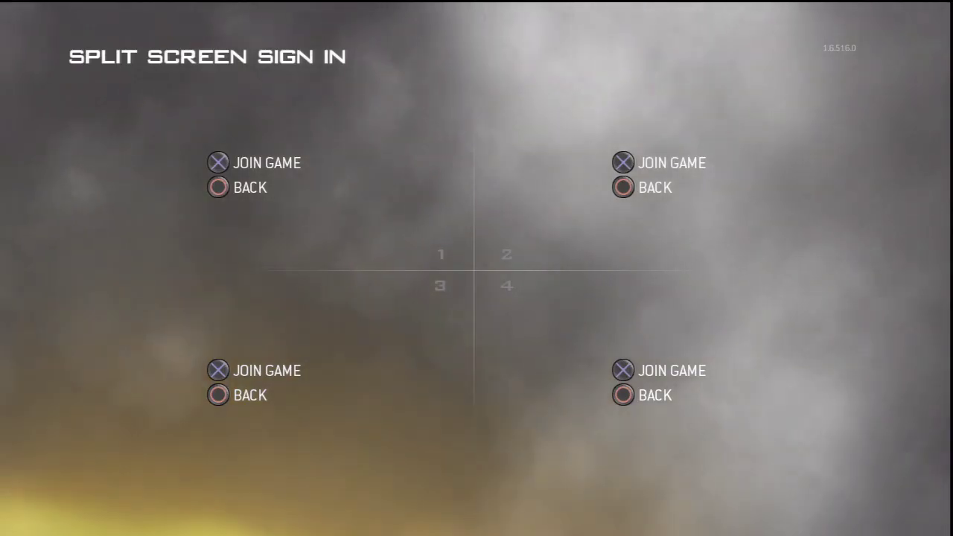
key(Return)
key(x)
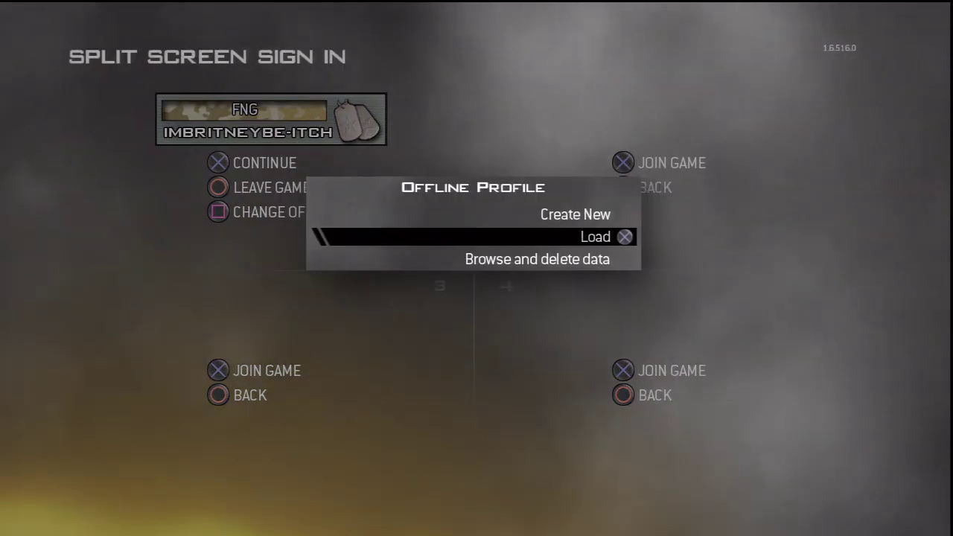
key(x)
key(Up)
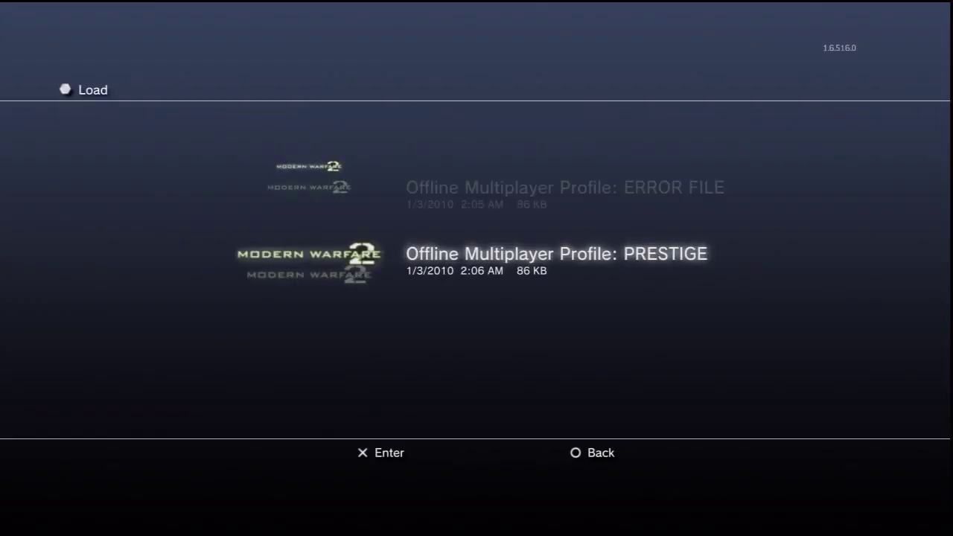
key(x)
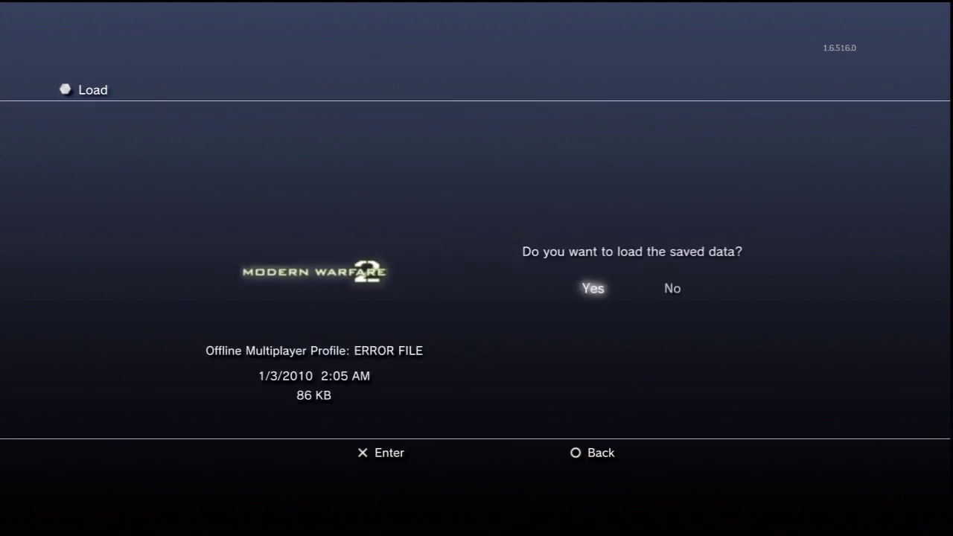
key(x)
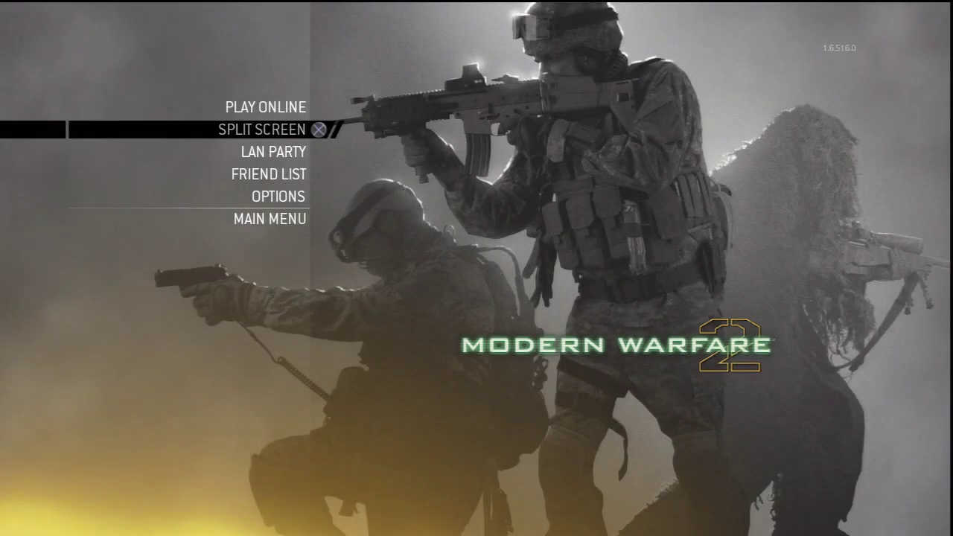
Step: In LAN Party, change the offline profile by loading the "PRESTIGE" save, and leave the LAN Party menu
key(Down)
key(Return)
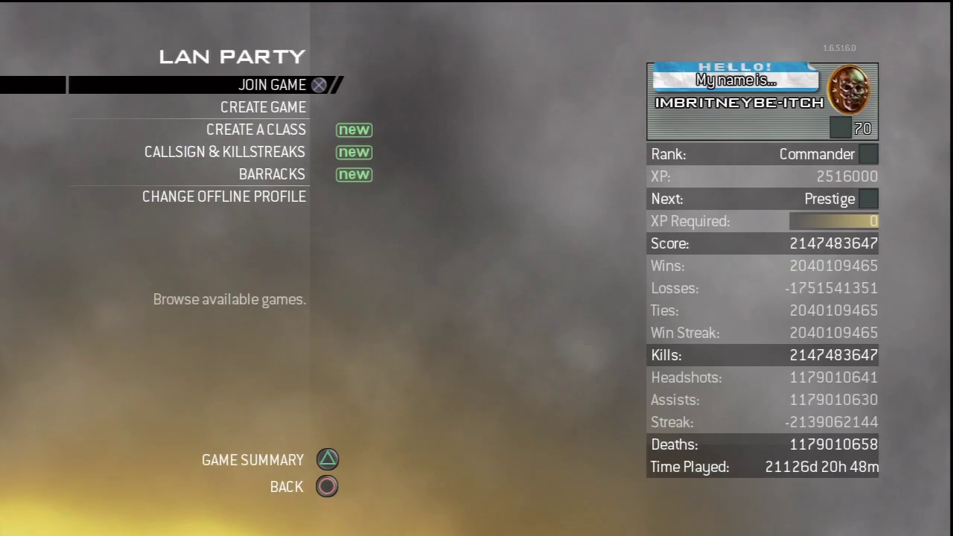
key(Down)
key(Down)
key(Down)
key(Down)
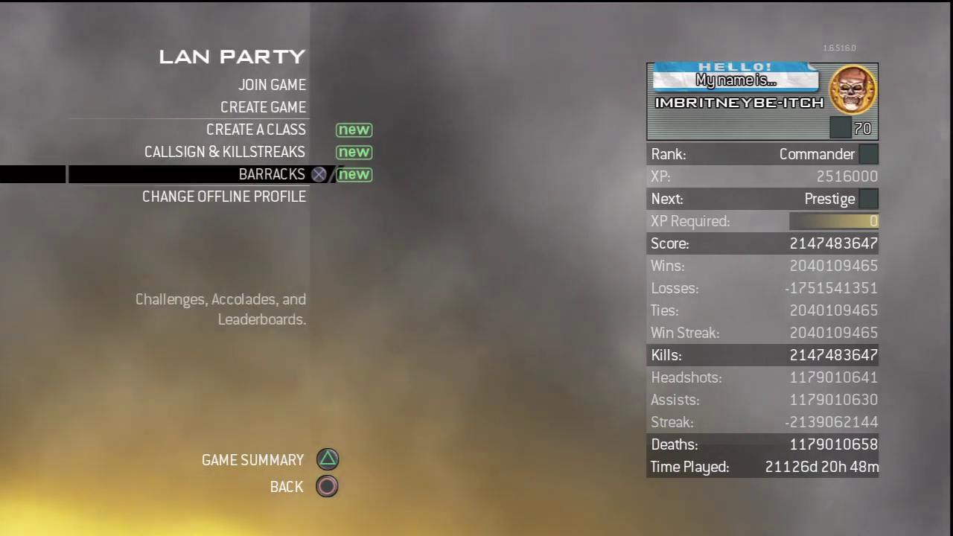
key(Down)
key(Return)
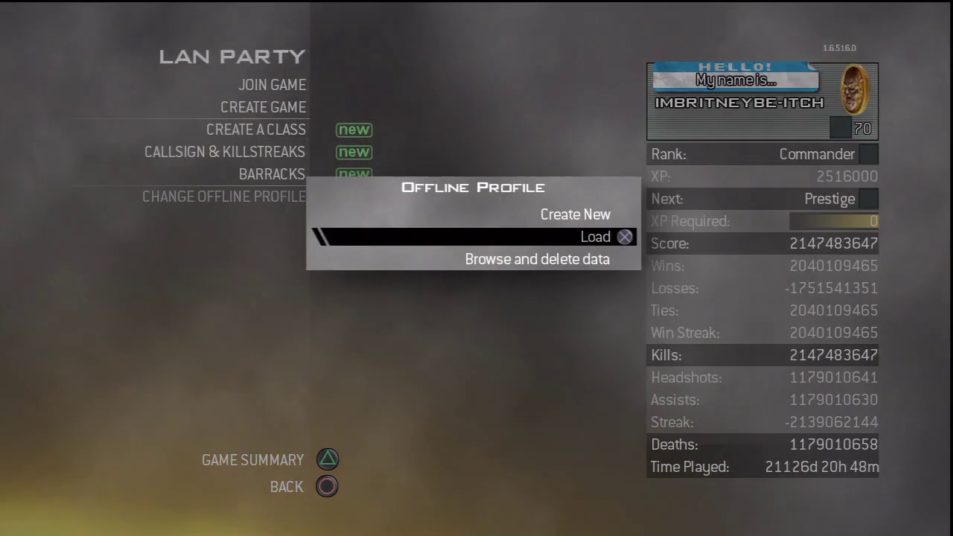
key(Return)
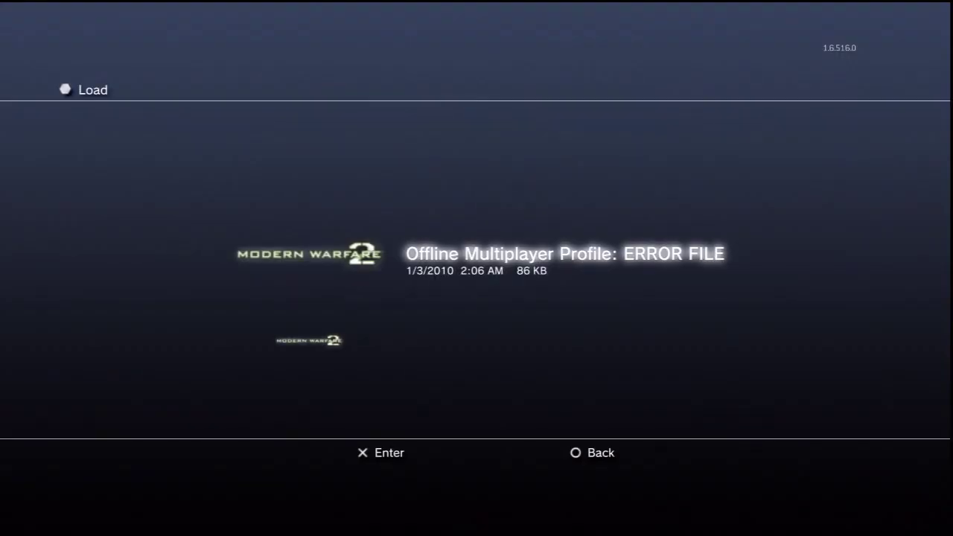
key(Down)
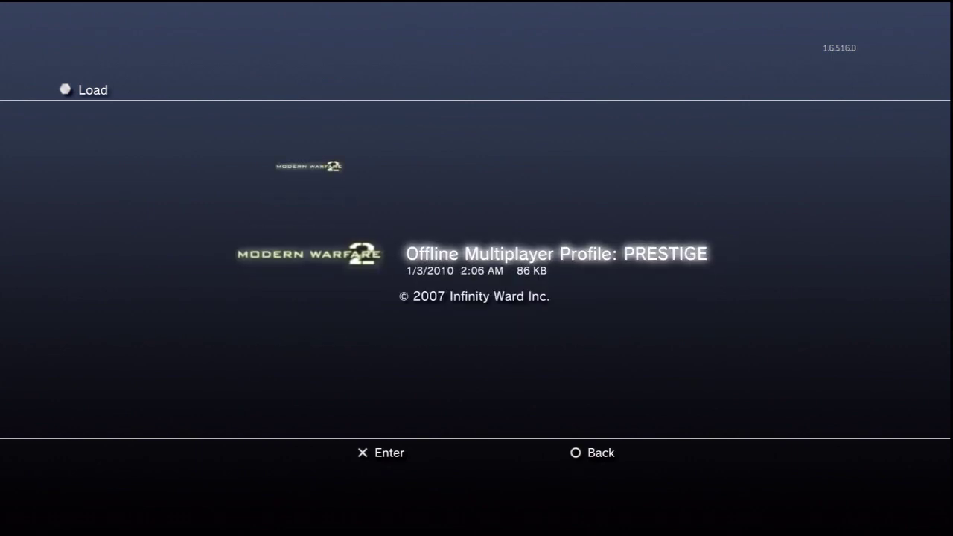
key(Return)
key(Return)
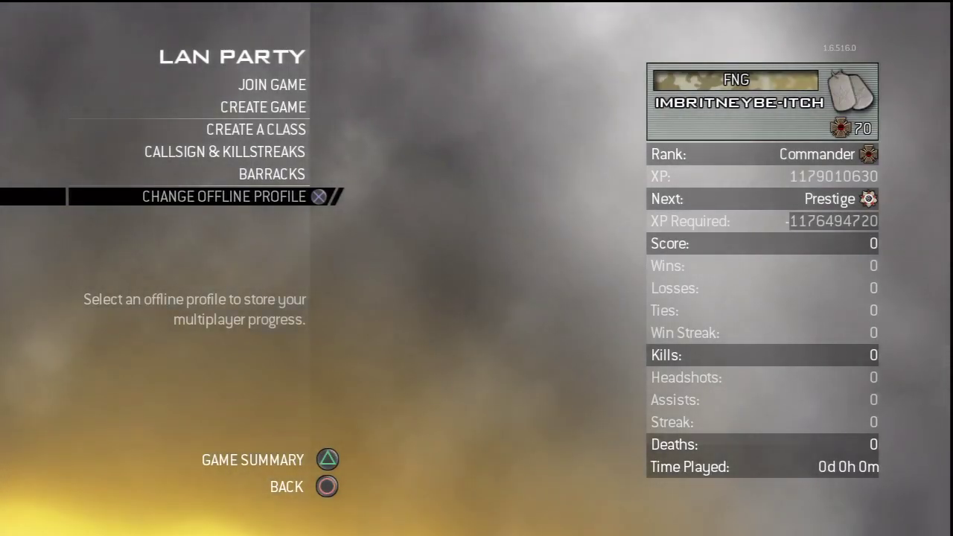
key(Escape)
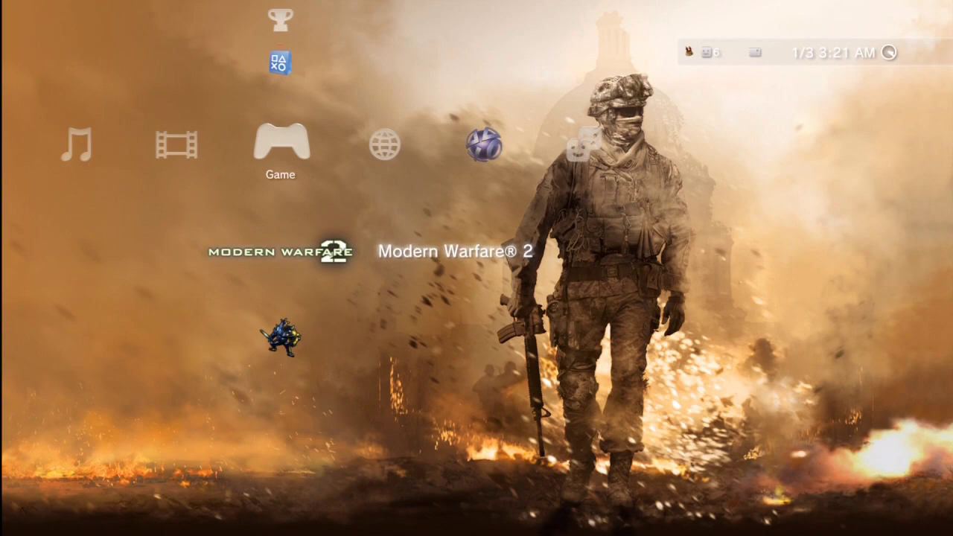
Step: Open the Game Data Utility and view the information of the Modern Warfare 2 game data
key(Up)
key(Up)
key(Up)
key(Up)
key(Up)
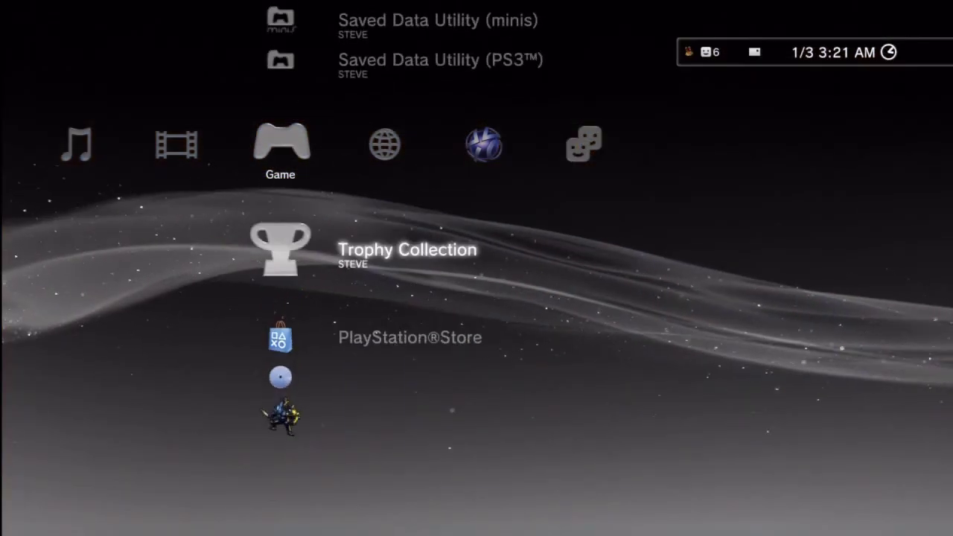
key(Up)
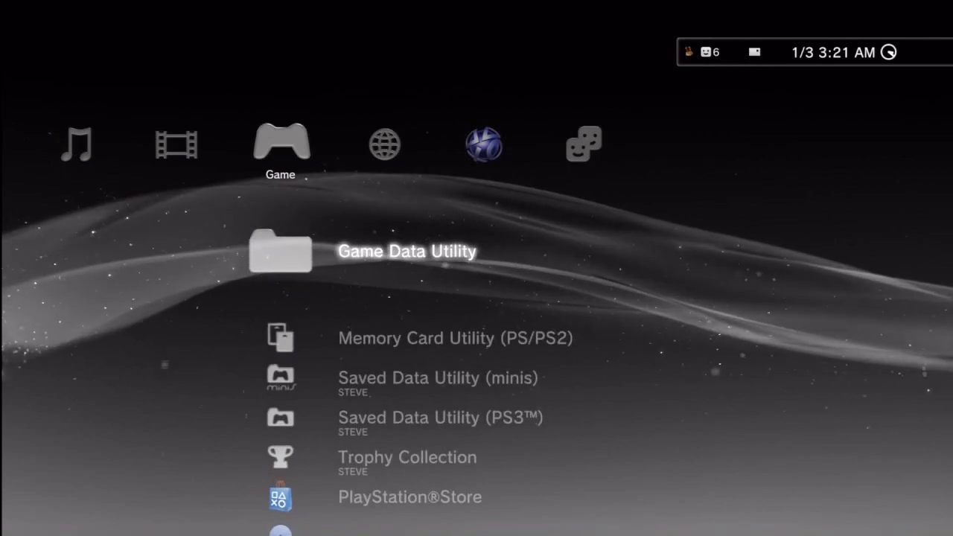
key(Return)
key(Up)
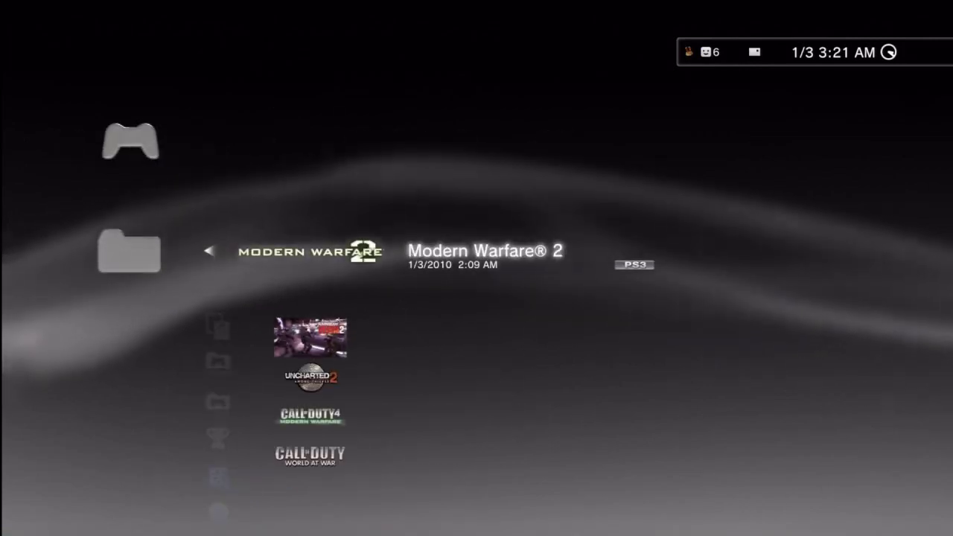
key(Menu)
key(Down)
key(Return)
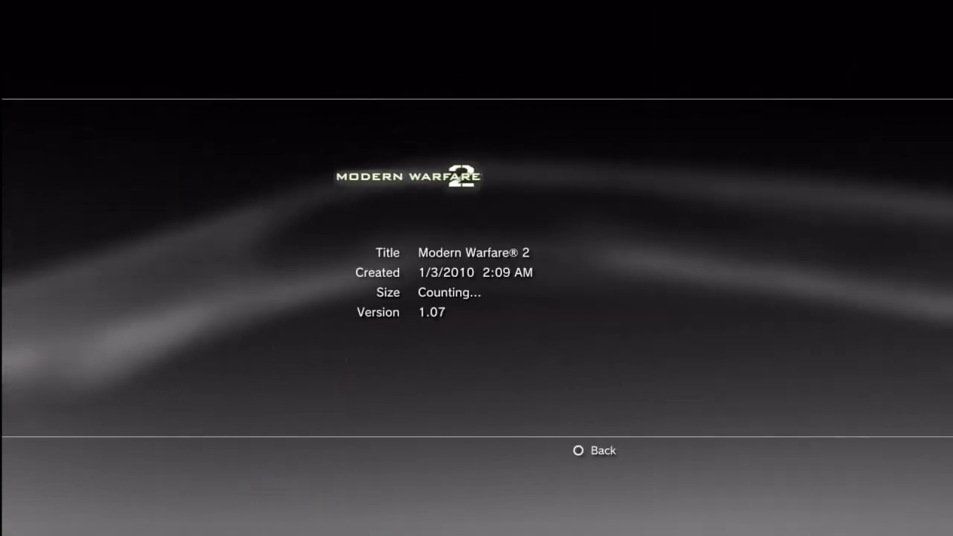
key(Escape)
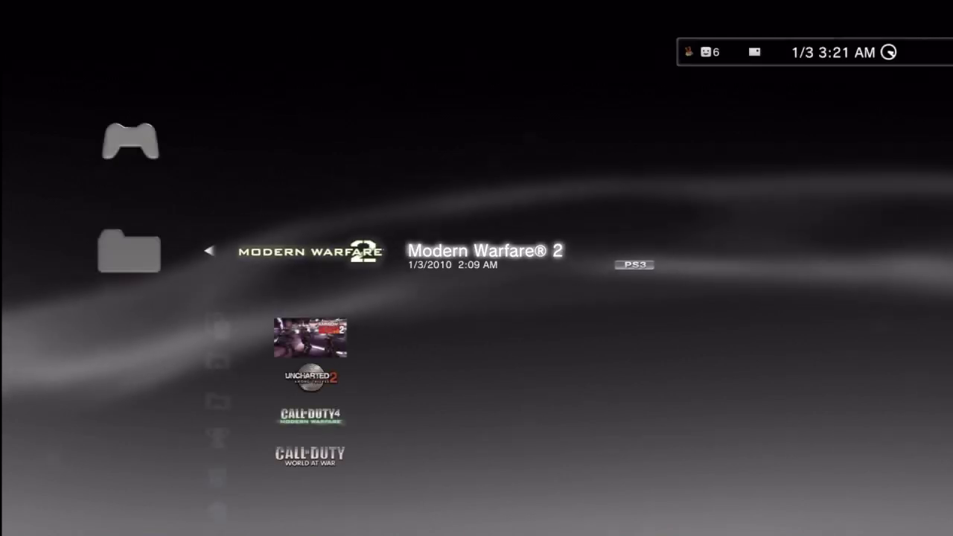
Step: Delete the Modern Warfare 2 game data from the Game Data Utility and accept the confirmation
key(Menu)
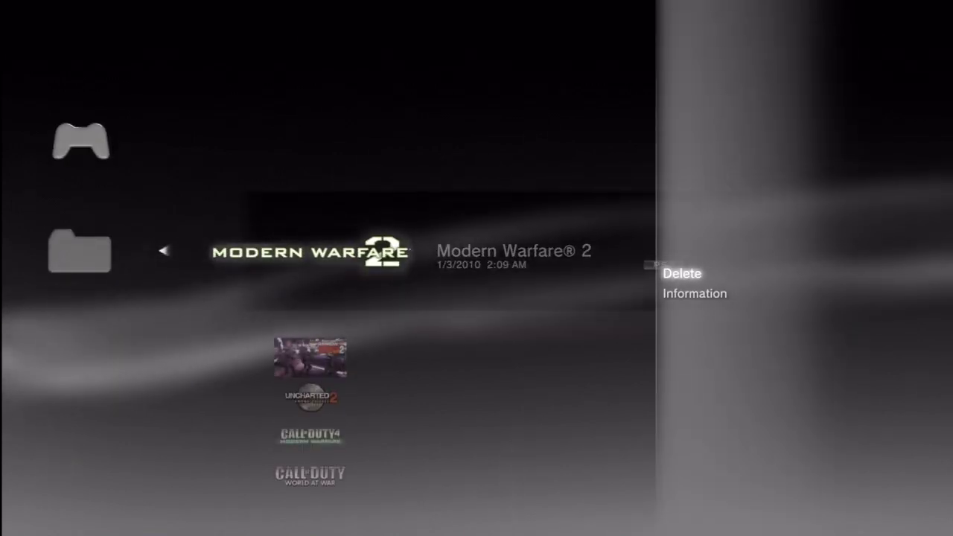
key(Return)
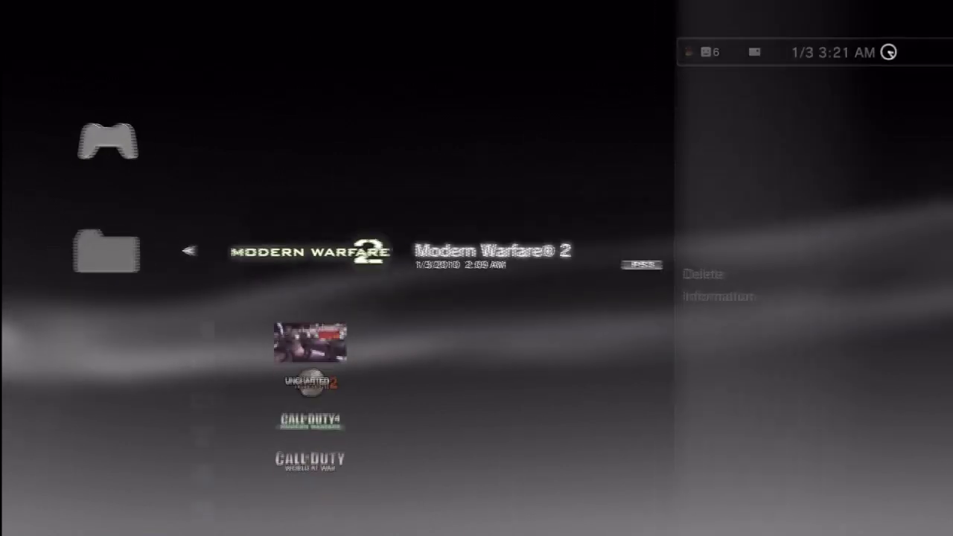
key(Left)
key(Return)
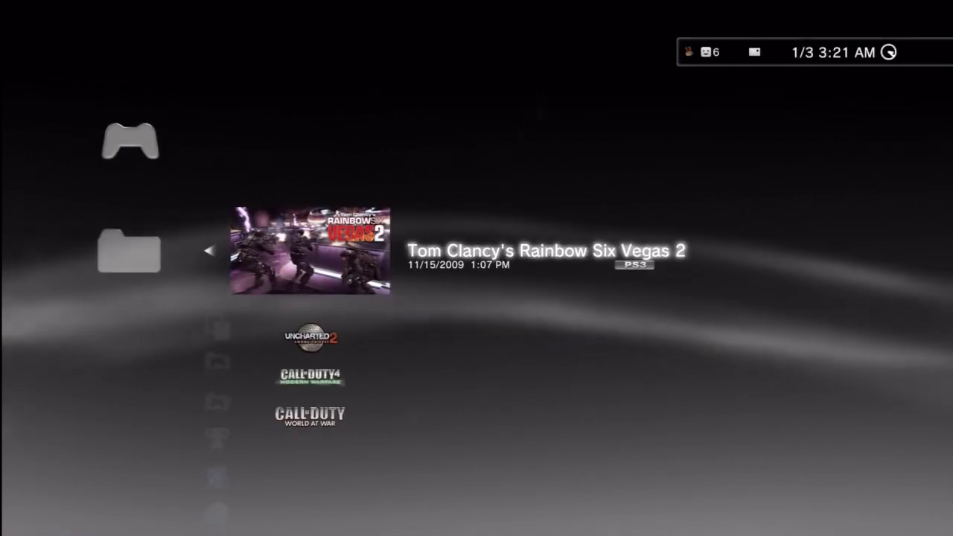
Step: Leave the Game Data Utility and return to the game disc in the Game category
key(Escape)
key(Down)
key(Down)
key(Down)
key(Down)
key(Down)
key(Down)
key(Down)
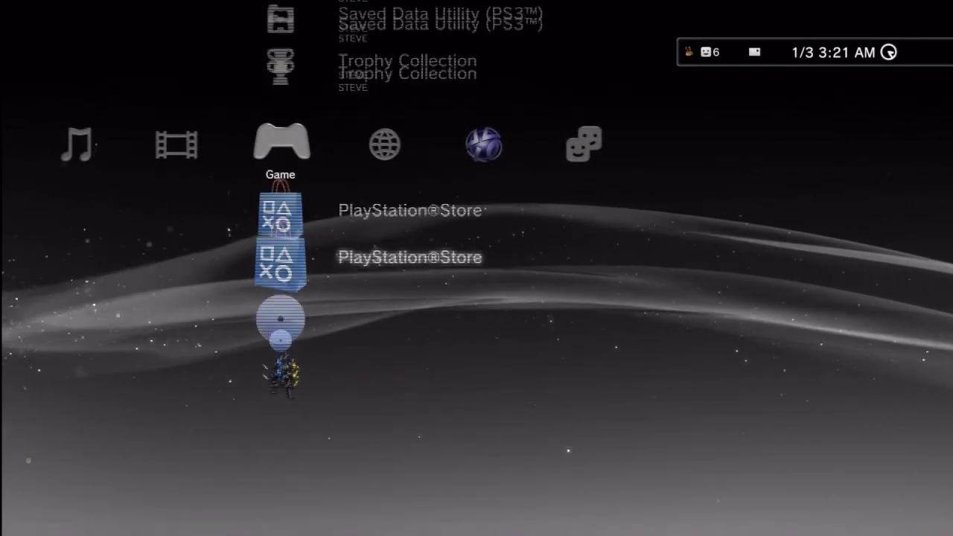
key(Right)
key(Left)
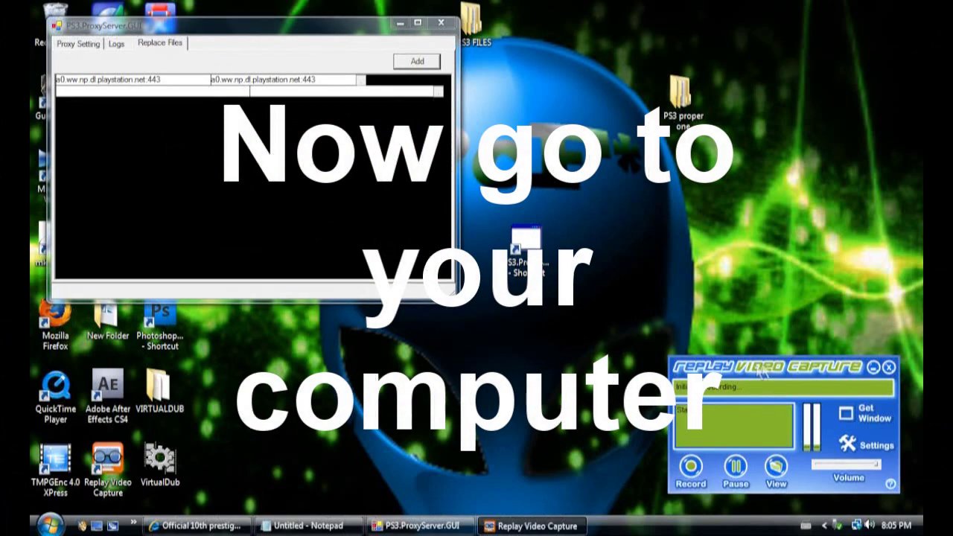
Step: In PS3.ProxyServer.GUI on the computer, copy a0.ww.np.dl.playstation.net:443 from the first replacement row into both fields of the second row
right_click(183, 90)
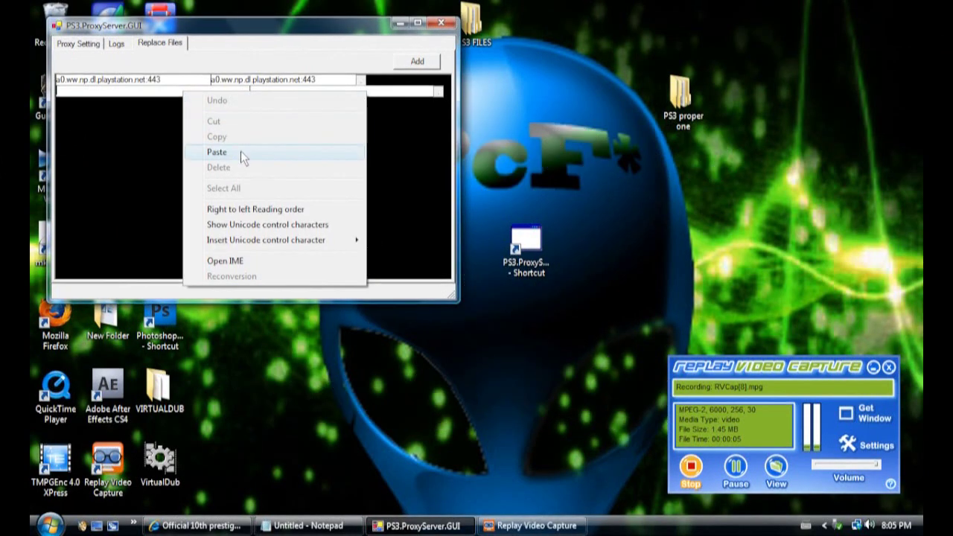
click(167, 80)
drag(167, 79, 66, 84)
right_click(65, 83)
click(132, 123)
click(130, 92)
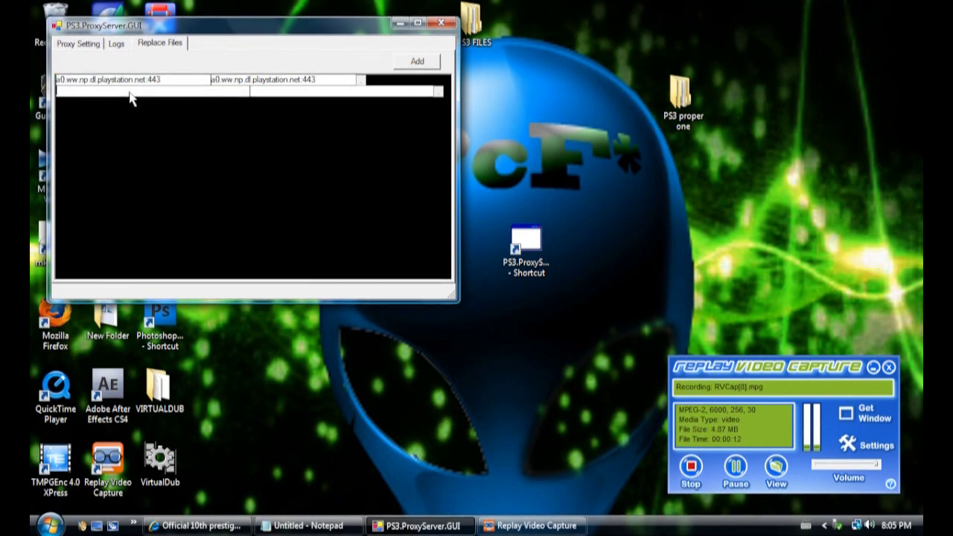
right_click(130, 92)
click(194, 152)
click(257, 90)
right_click(257, 90)
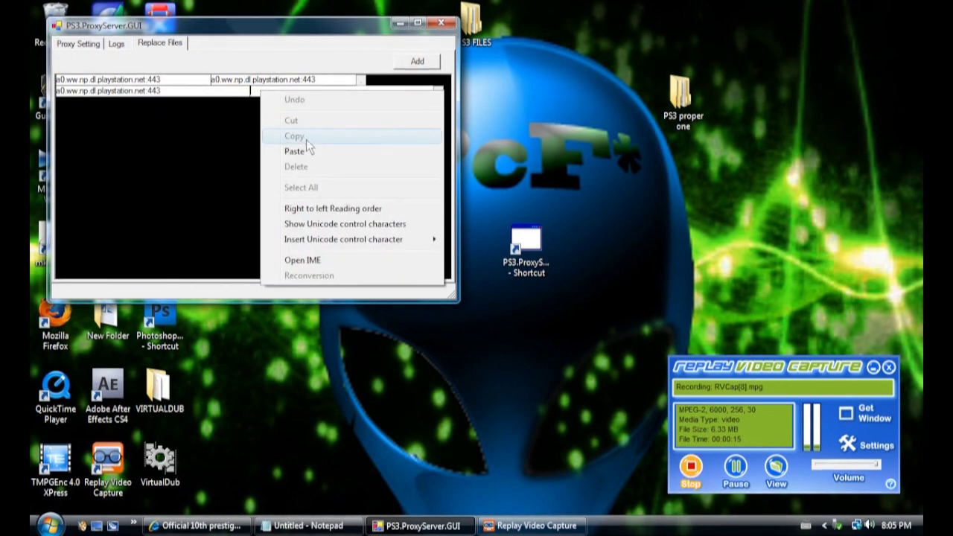
click(316, 153)
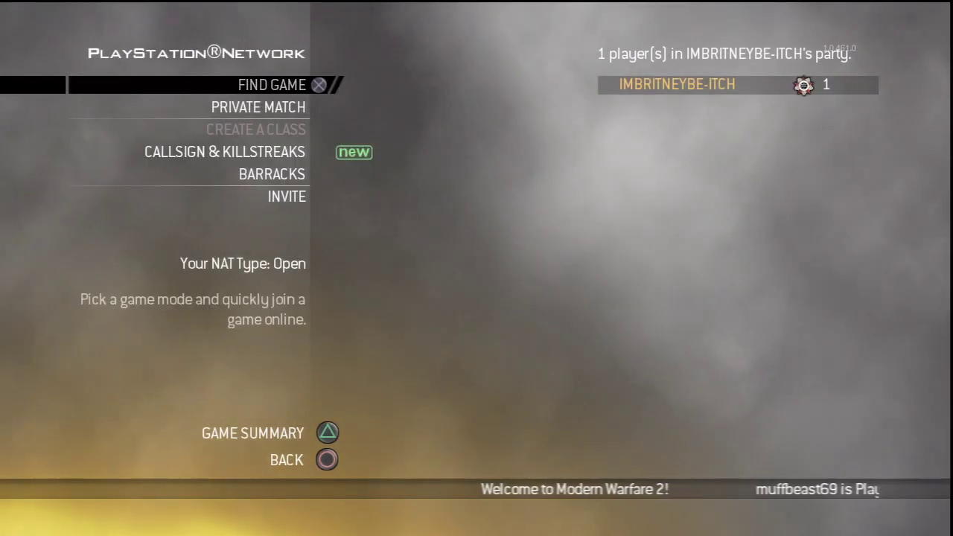
Step: In Modern Warfare 2 on the PS3, leave the PlayStation Network lobby, enter Split Screen and load the "ERROR FILE" offline profile
key(Down)
key(Escape)
key(Down)
key(Return)
key(Return)
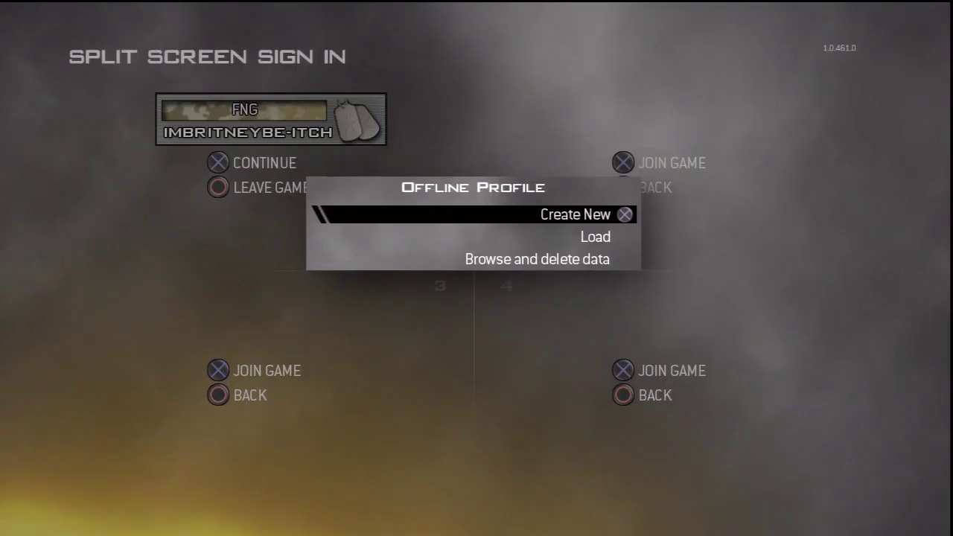
key(Return)
key(Up)
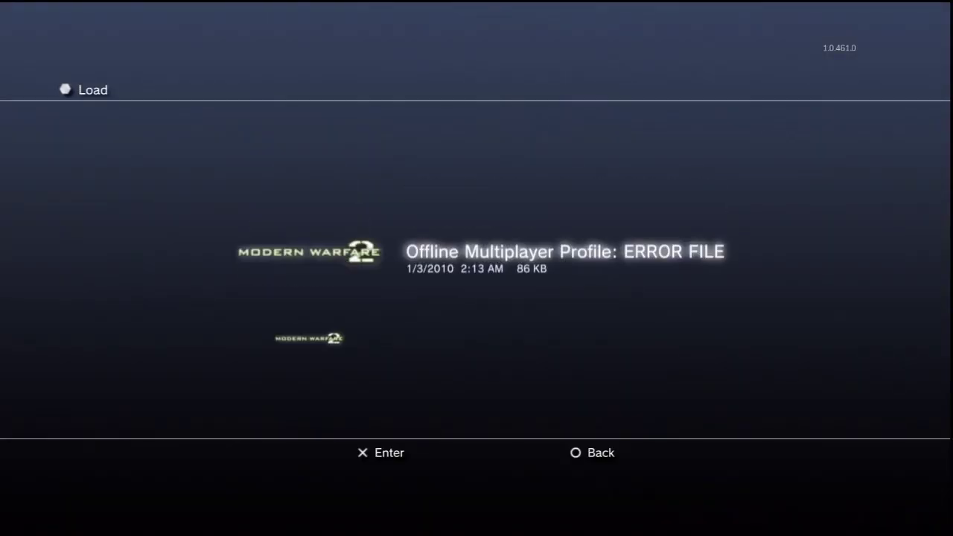
key(Return)
key(Return)
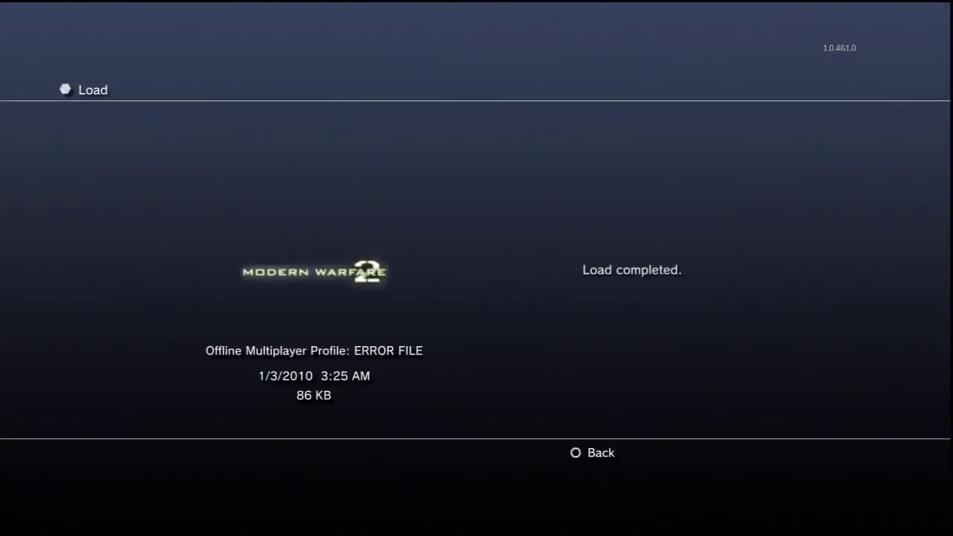
key(Return)
key(Return)
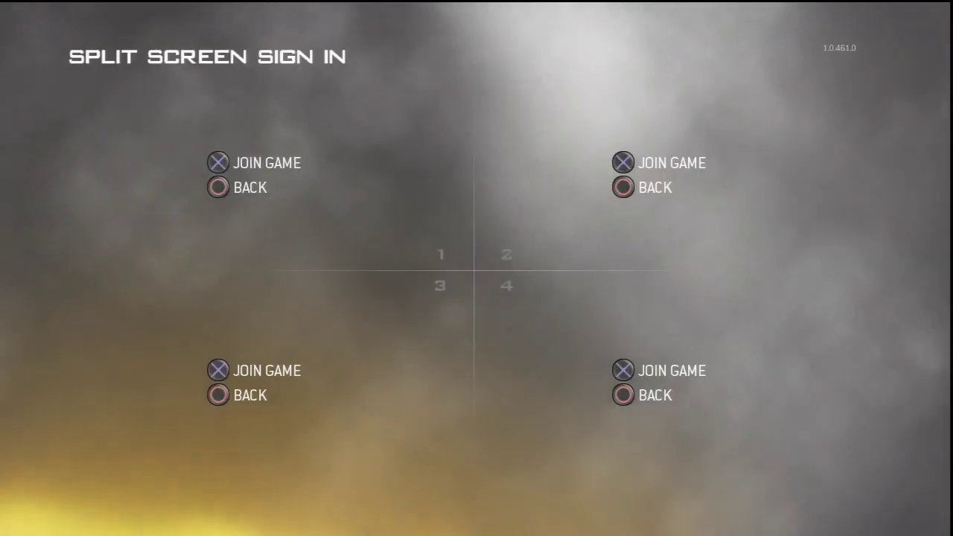
Step: Join Split Screen, enter Prestige Mode from the Barracks accepting every confirmation, and exit to the multiplayer menu
key(Return)
key(Return)
key(Up)
key(Up)
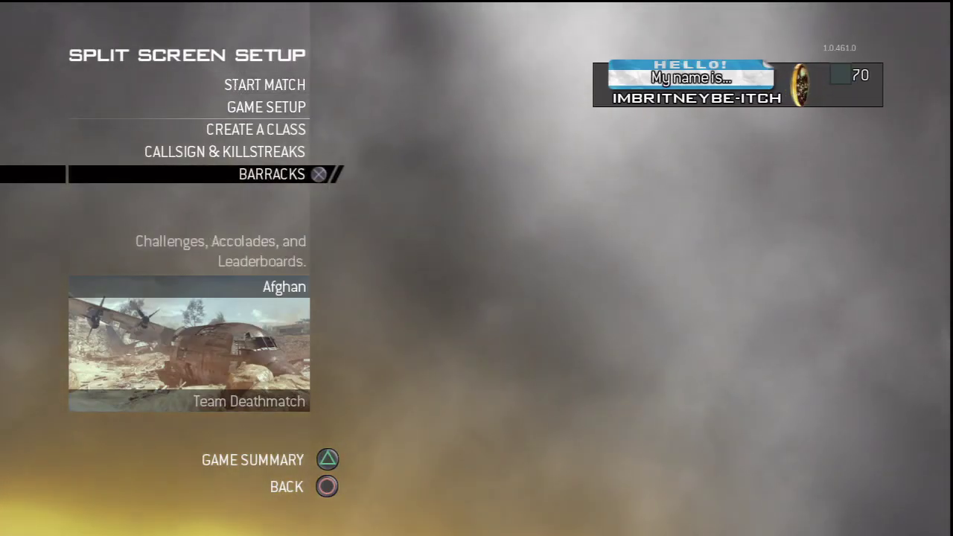
key(Return)
key(Up)
key(Return)
key(Up)
key(Return)
key(Up)
key(Return)
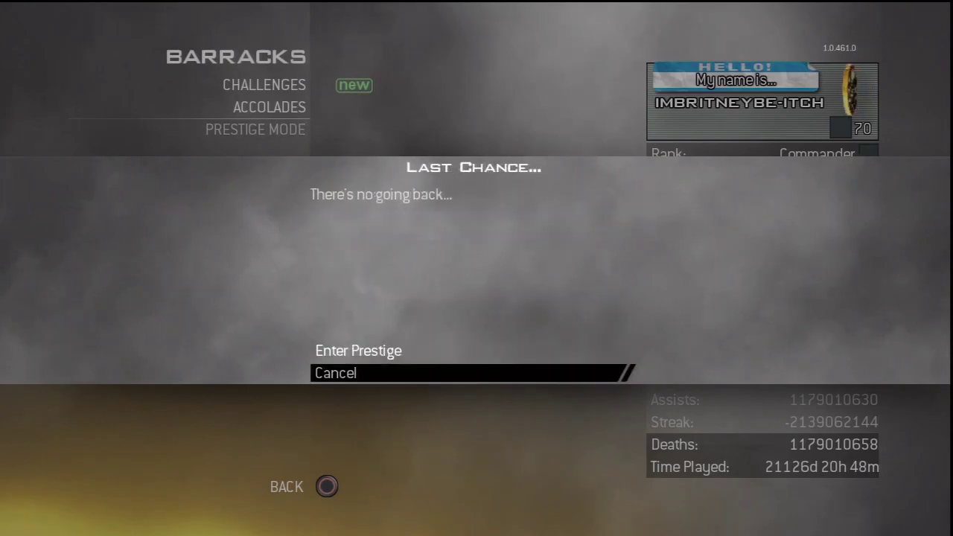
key(Up)
key(Return)
key(Return)
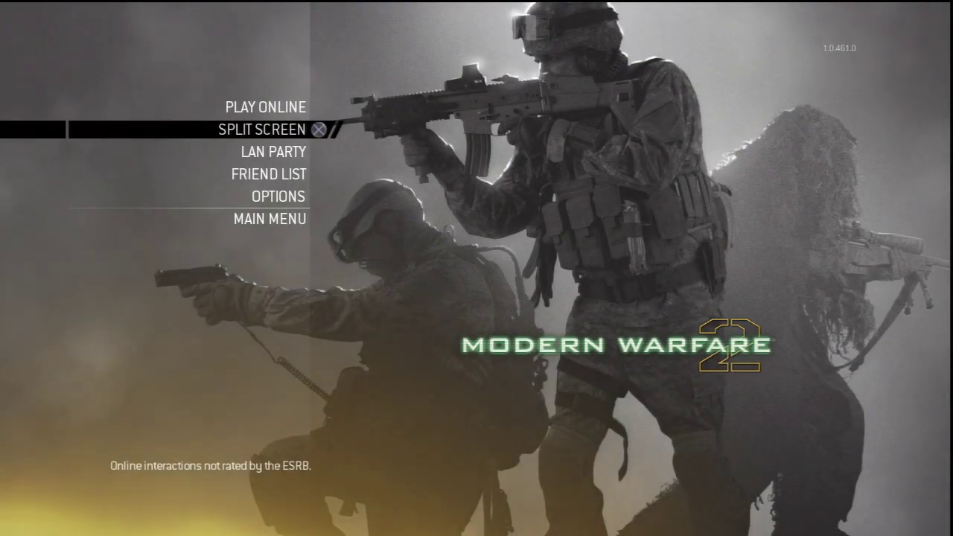
Step: In LAN Party, change the offline profile by loading the "PRESTIGE" save
key(Down)
key(Return)
key(Up)
key(Return)
key(Return)
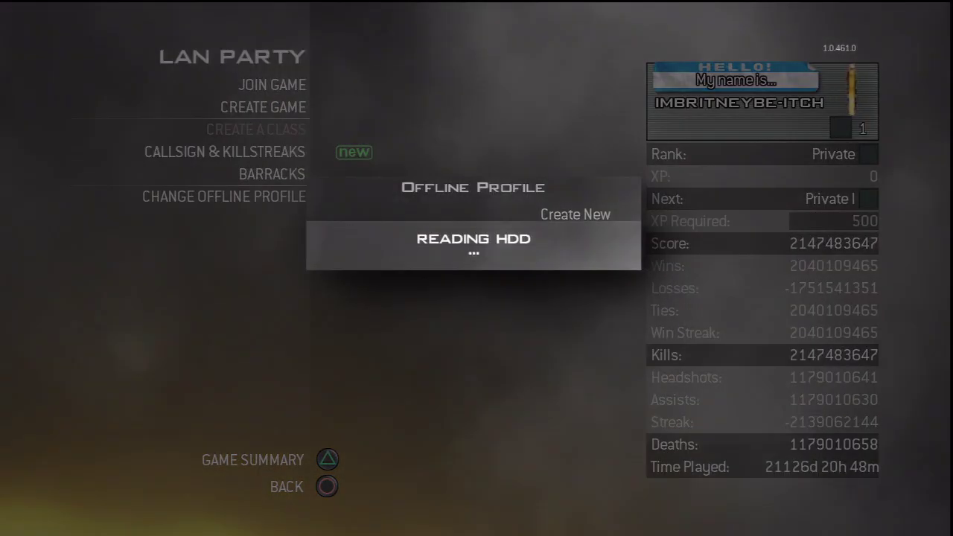
key(Down)
key(Return)
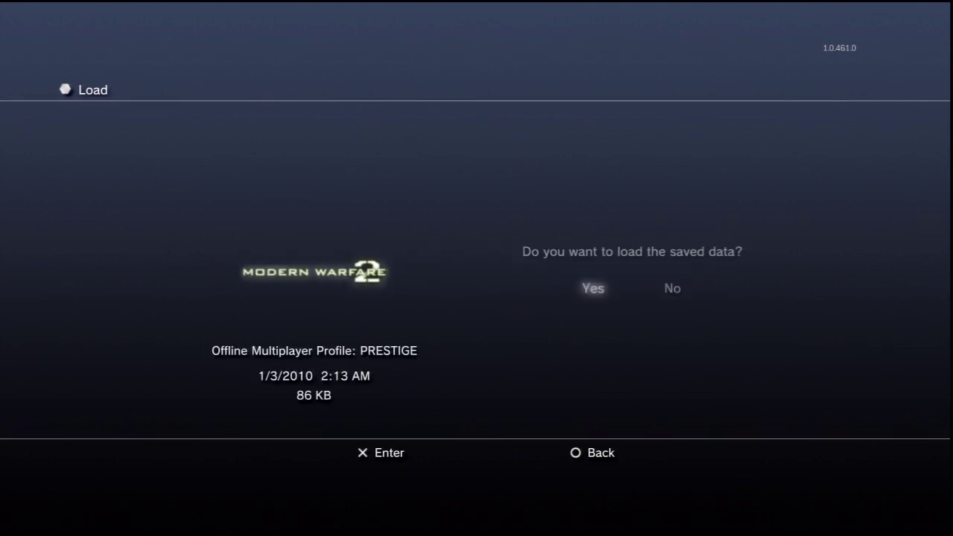
key(Return)
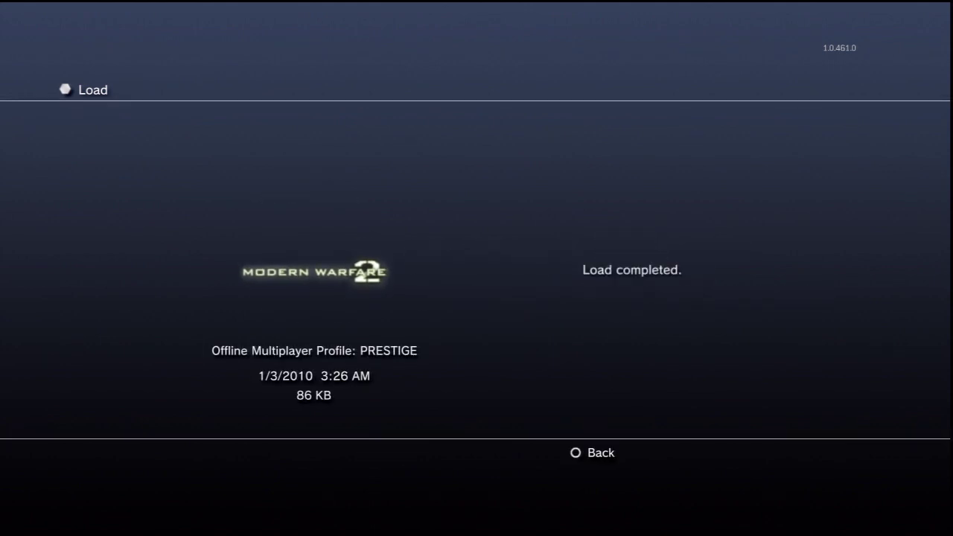
key(Escape)
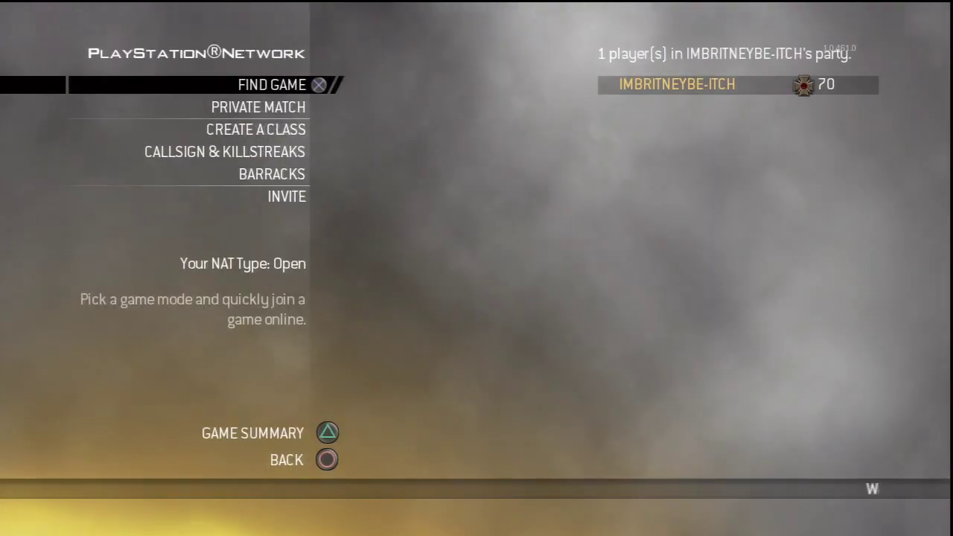
Step: Enter Prestige Mode from the online lobby's Barracks, accepting the confirmations
key(Down)
key(Down)
key(Down)
key(Down)
key(Return)
key(Up)
key(Return)
key(Up)
key(Return)
key(Up)
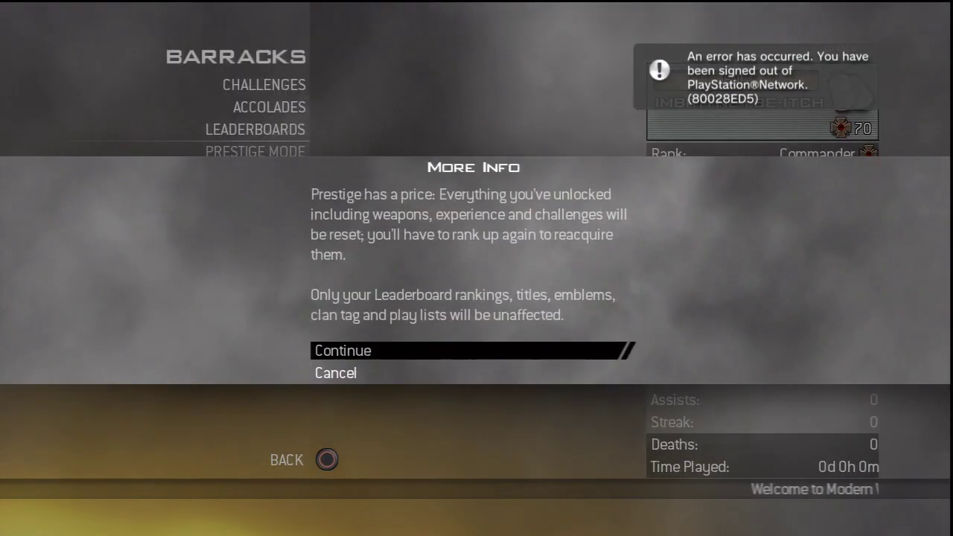
key(Return)
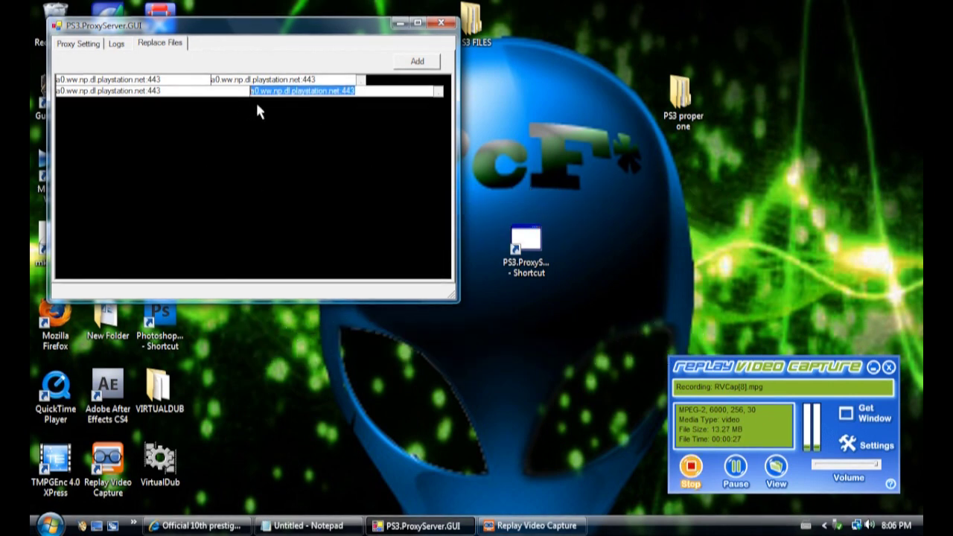
Step: Switch to PS3.ProxyServer.GUI on the computer and clear both addresses from the second replacement row
key(BackSpace)
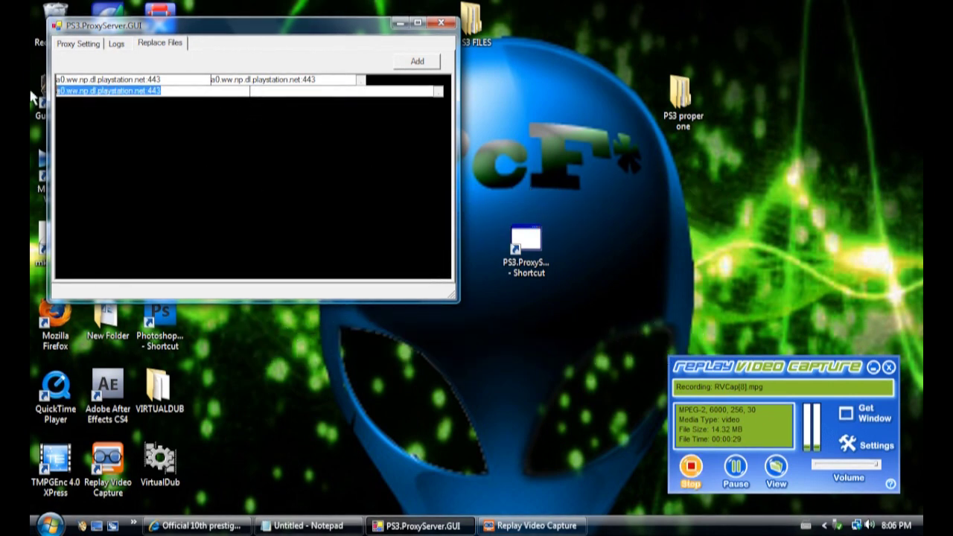
key(BackSpace)
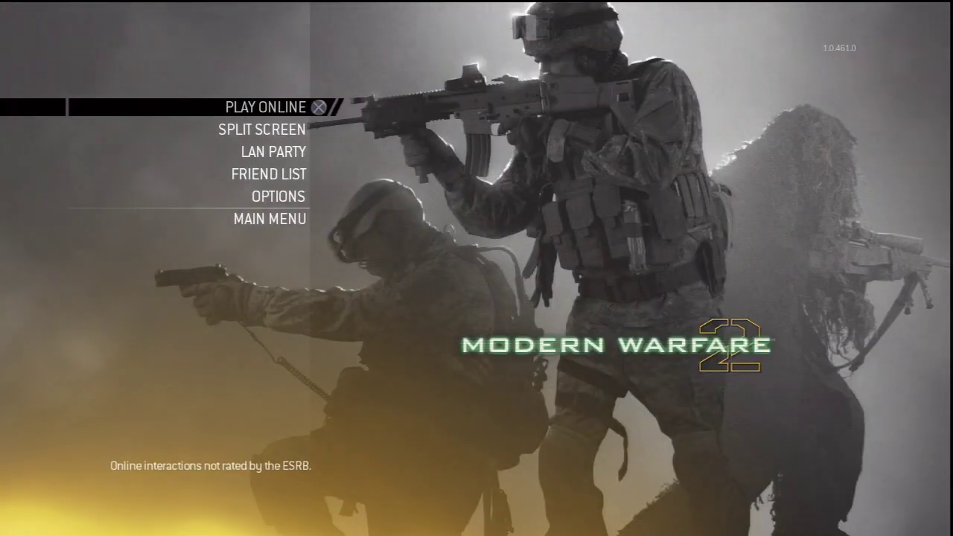
Step: Back in Modern Warfare 2 on the PS3, choose to play online and sign in to PlayStation Network with the saved credentials
key(Return)
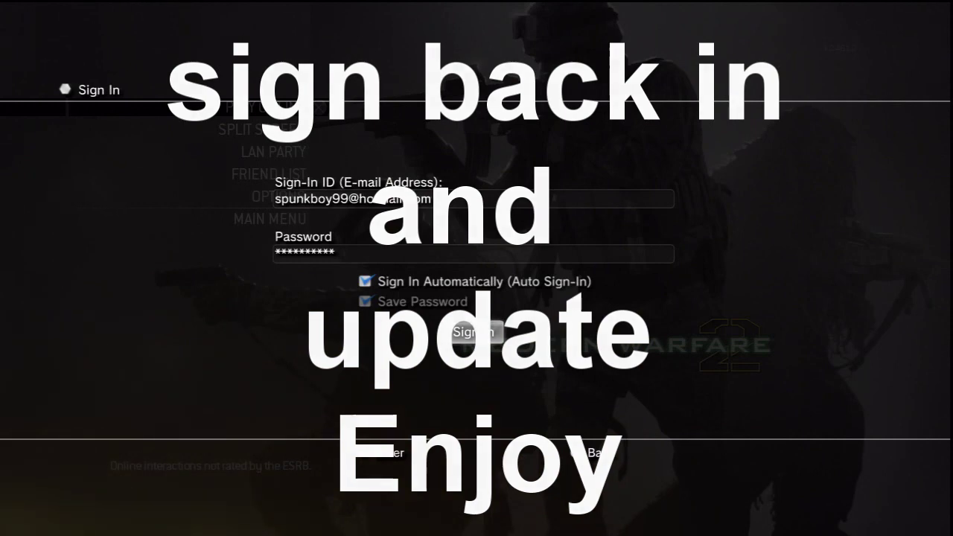
key(Return)
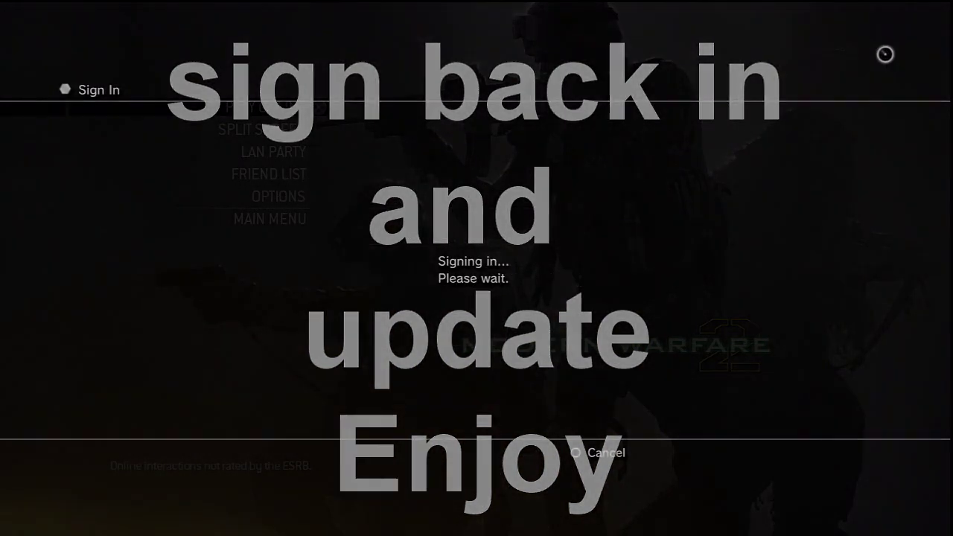